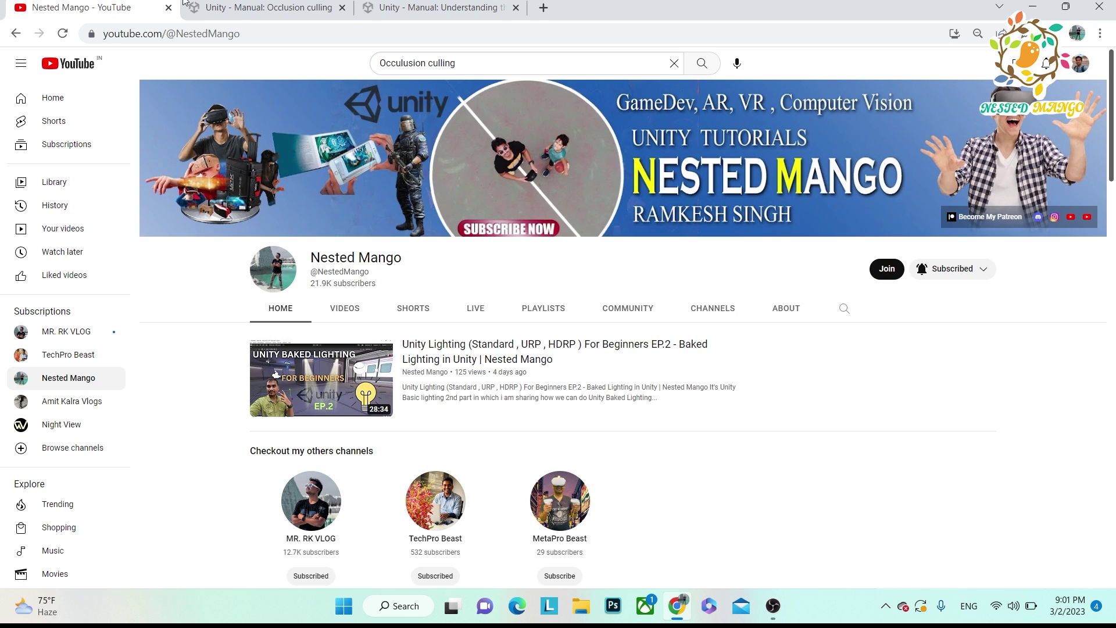
- Switch from the YouTube channel page to the 'Unity - Manual: Occlusion culling' tab
left_click(254, 13)
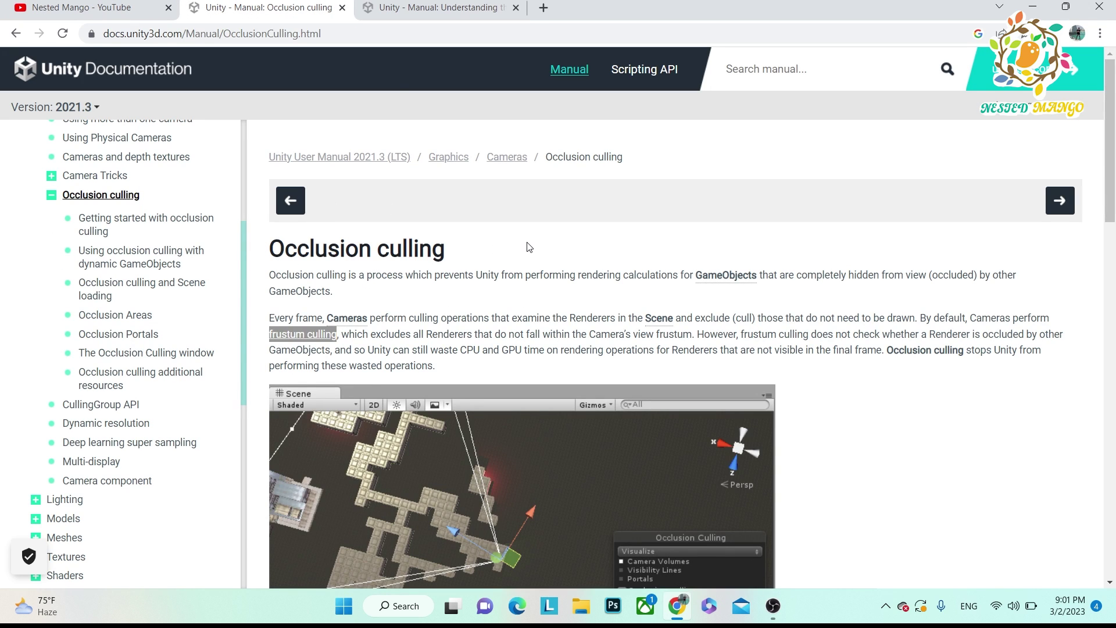
scroll(563, 230, "down", 5)
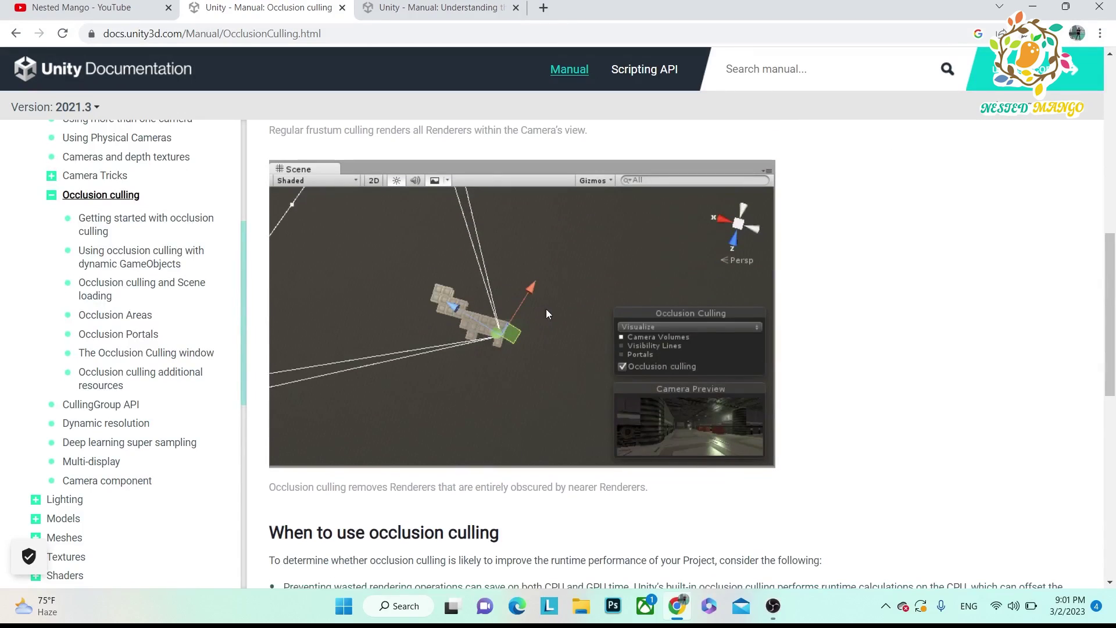
scroll(584, 310, "down", 4)
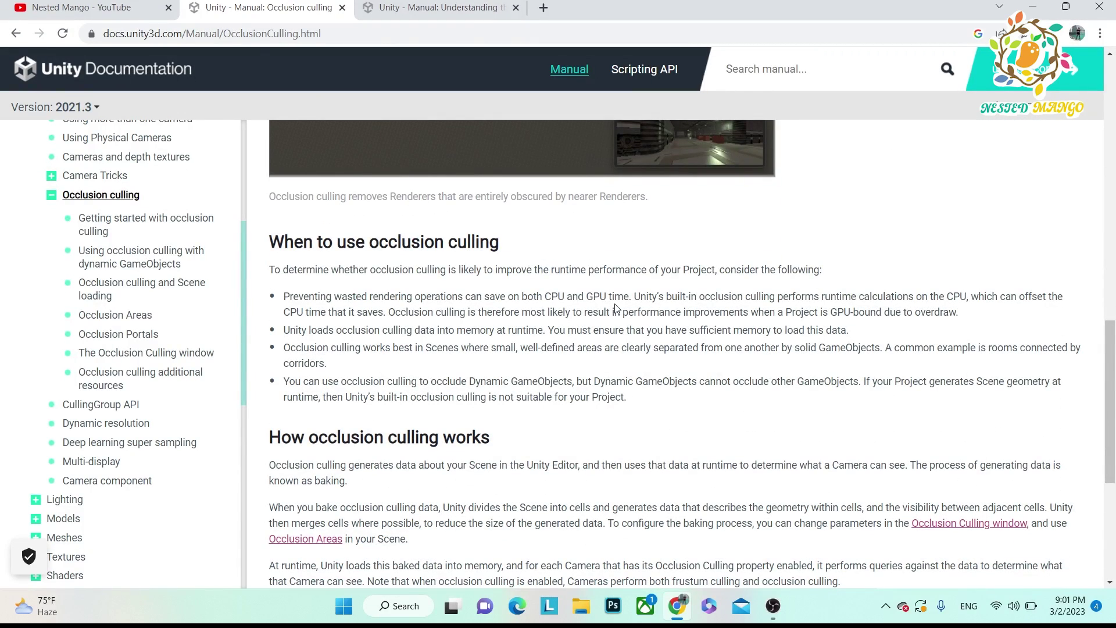
scroll(616, 308, "up", 12)
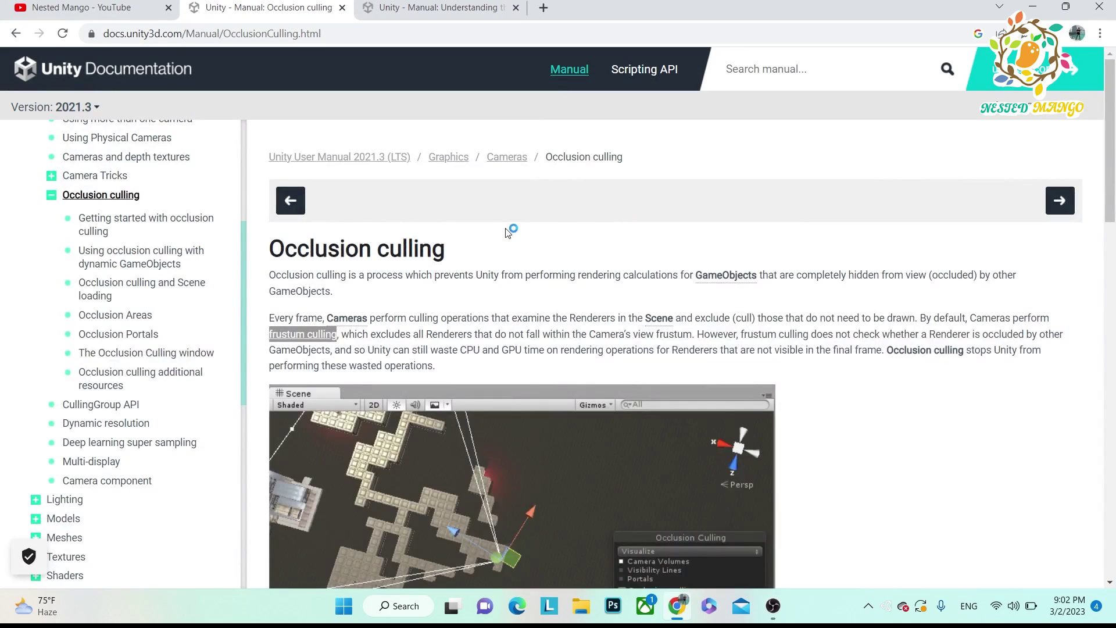
left_click_drag(270, 249, 451, 248)
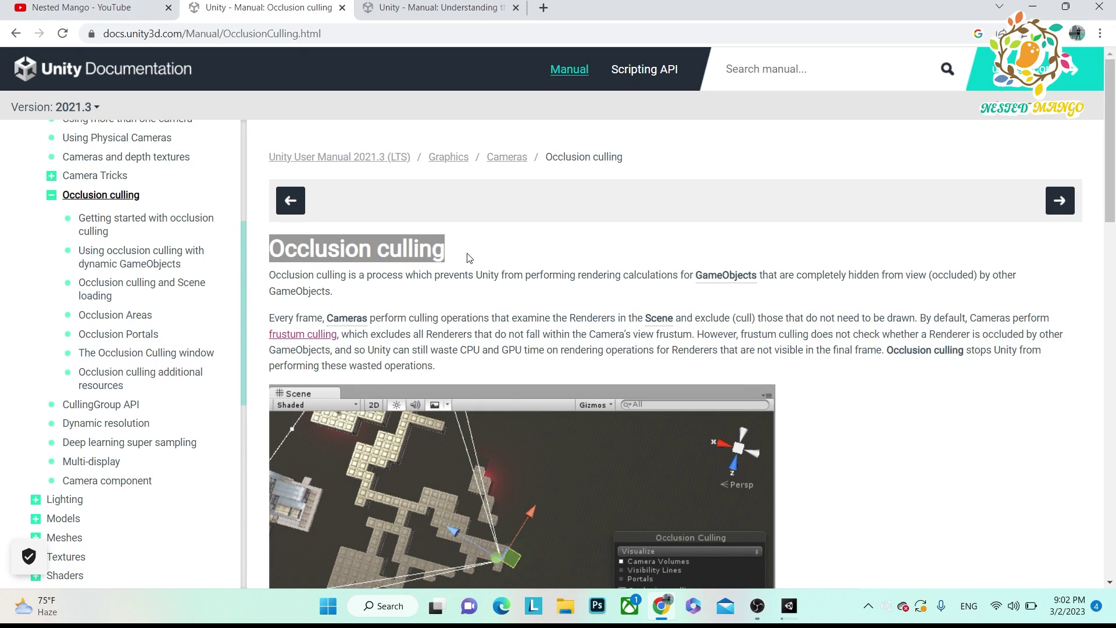
left_click(468, 255)
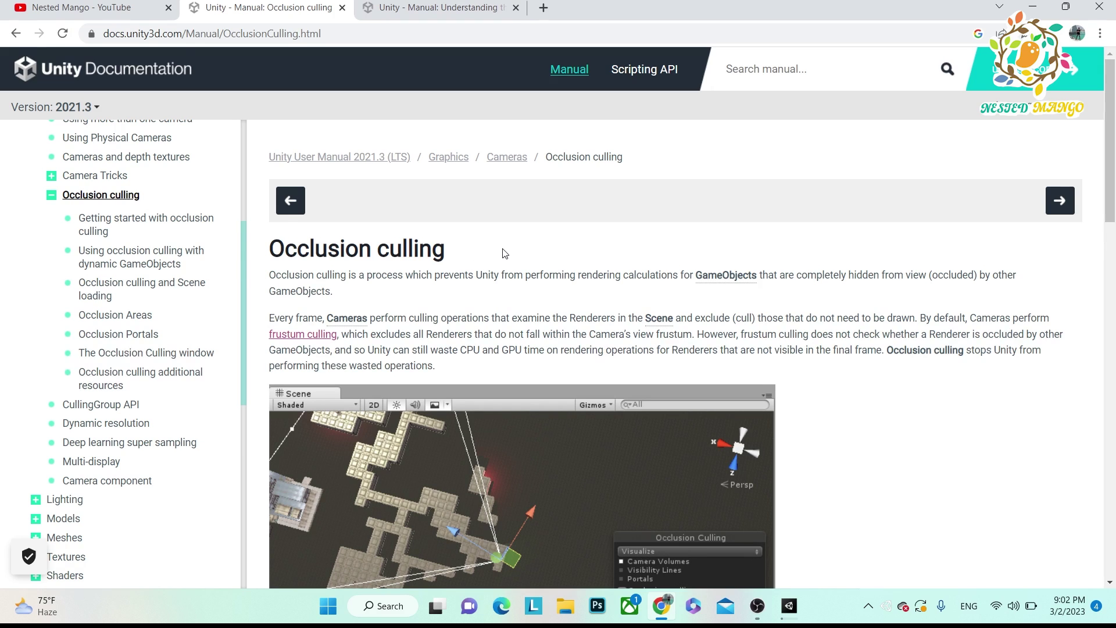
scroll(504, 253, "down", 1)
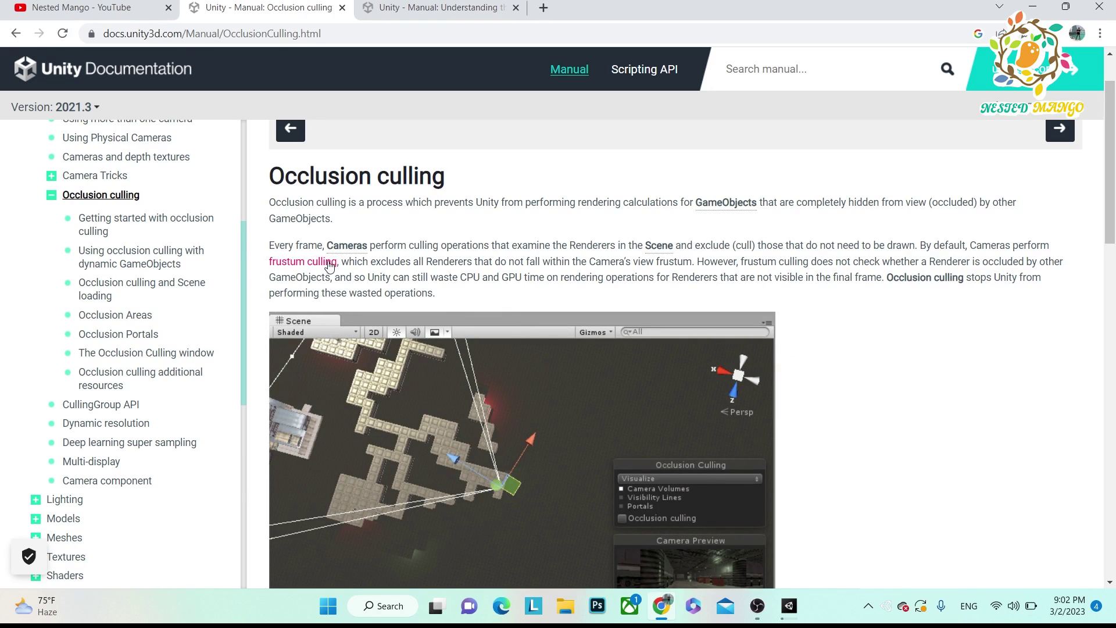
left_click_drag(342, 261, 269, 262)
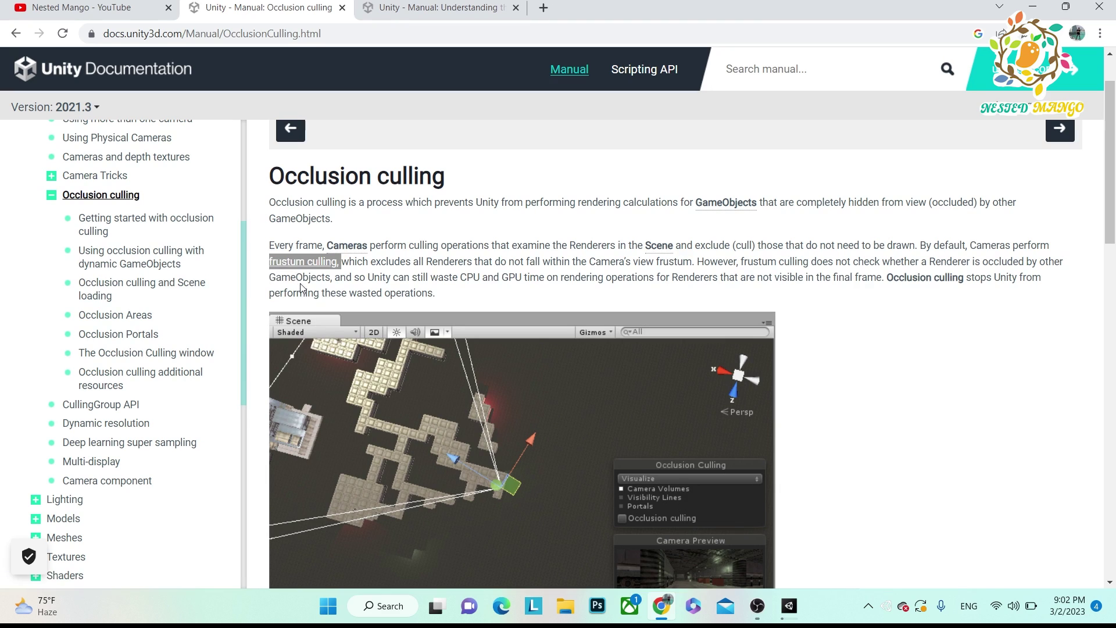
left_click_drag(342, 262, 265, 269)
left_click(614, 302)
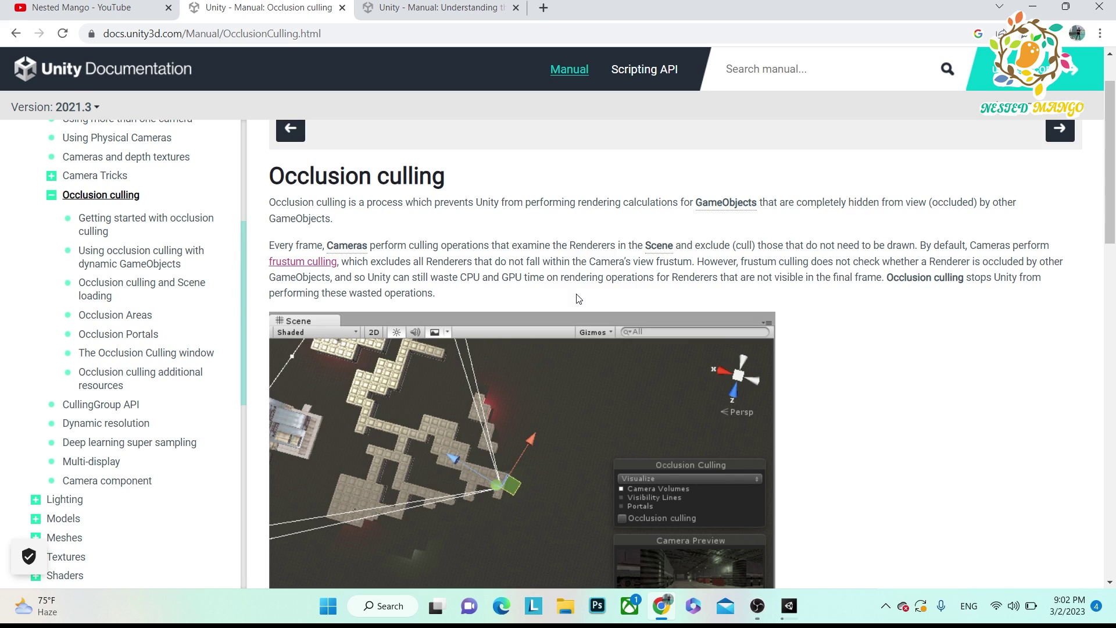
scroll(579, 299, "down", 4)
scroll(549, 285, "up", 1)
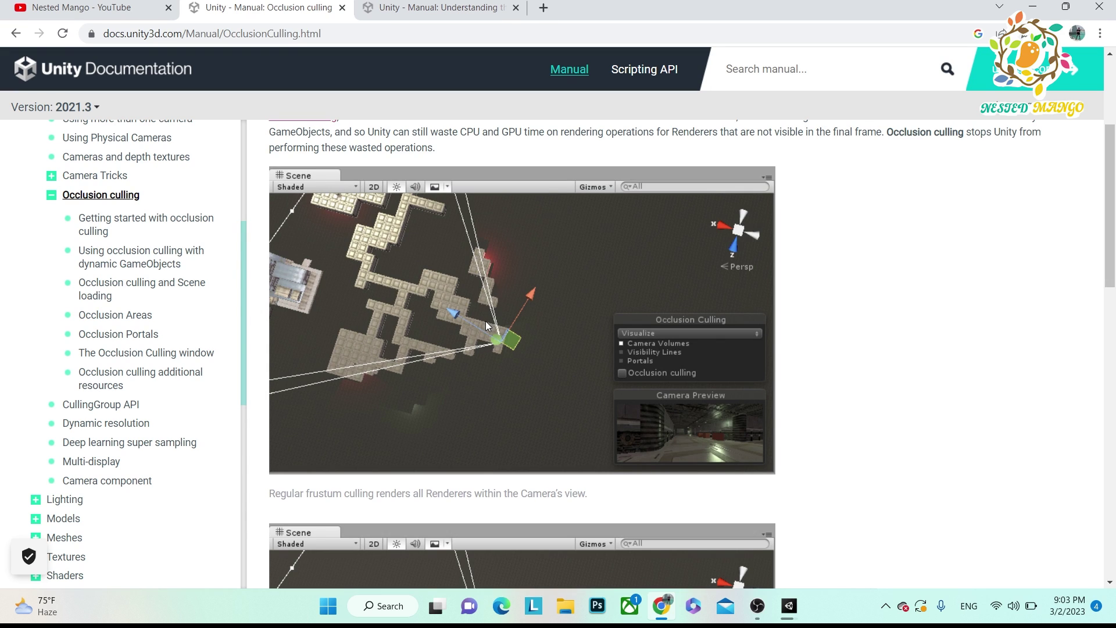
scroll(496, 311, "up", 2)
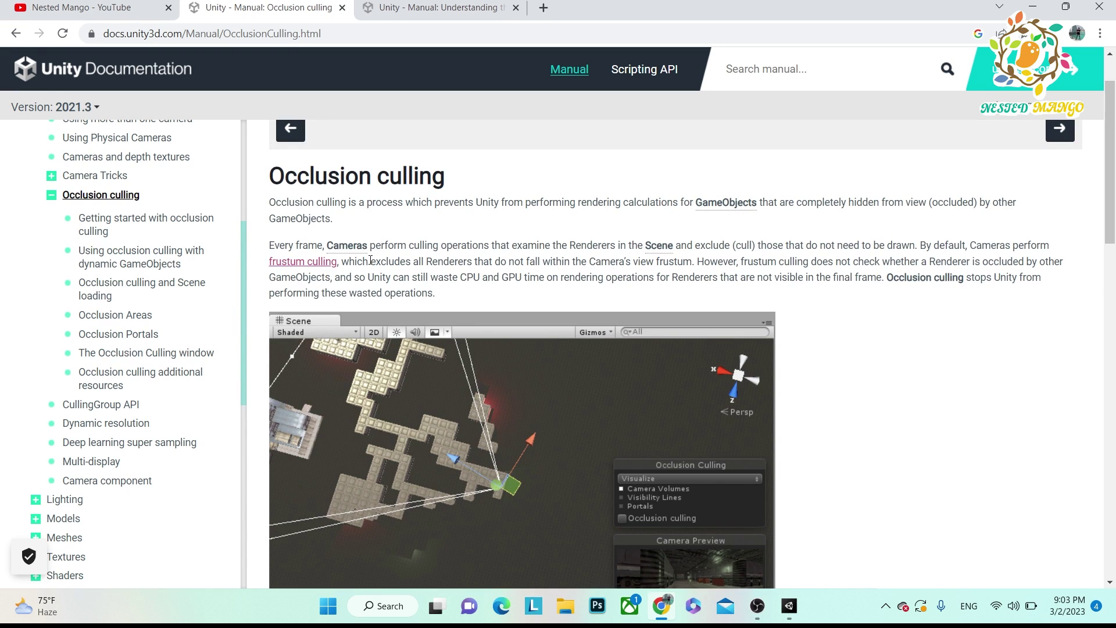
scroll(546, 353, "down", 1)
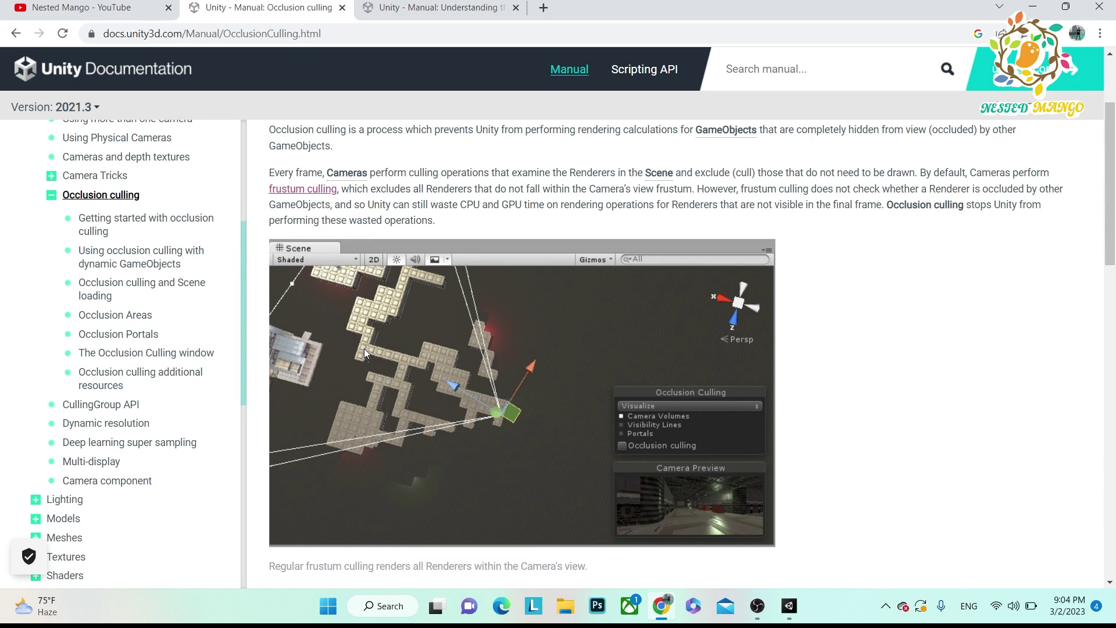
scroll(378, 339, "up", 1)
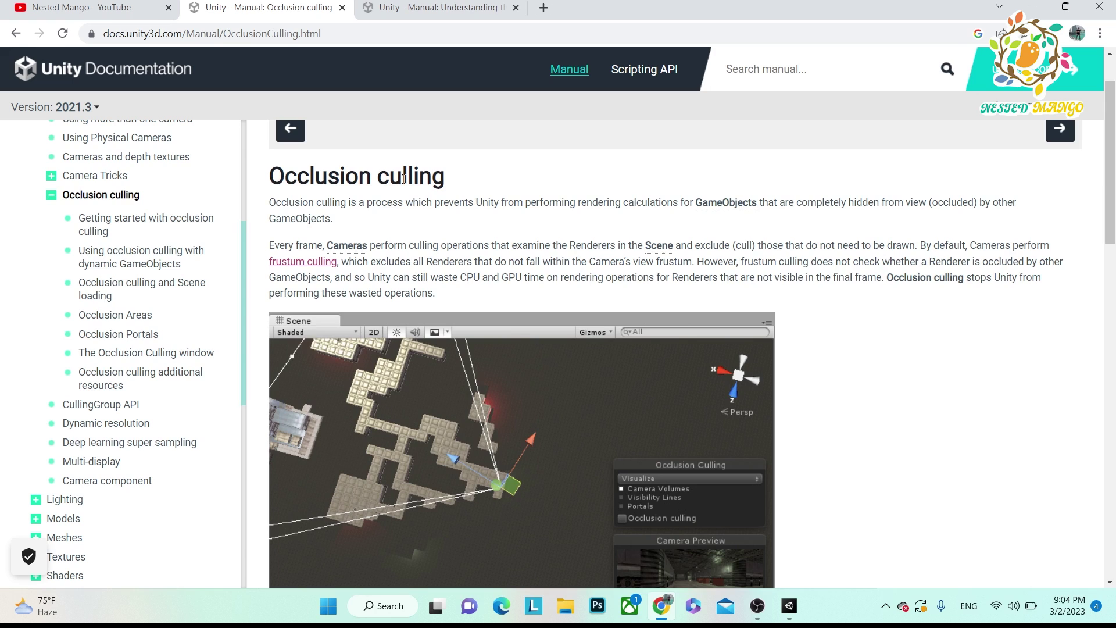
scroll(418, 203, "down", 1)
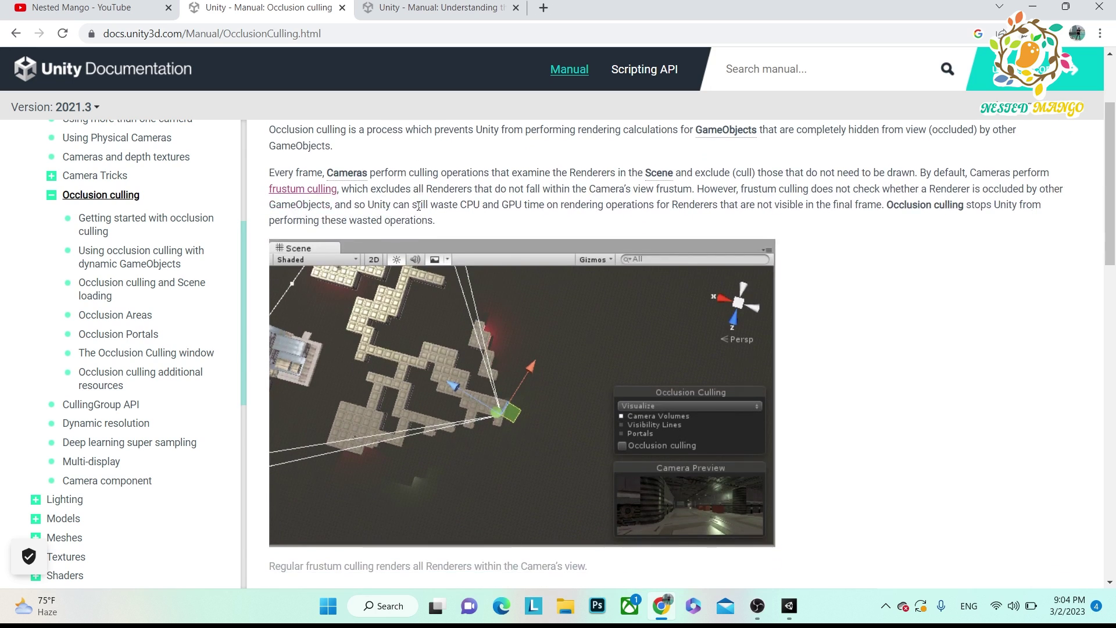
scroll(422, 222, "up", 1)
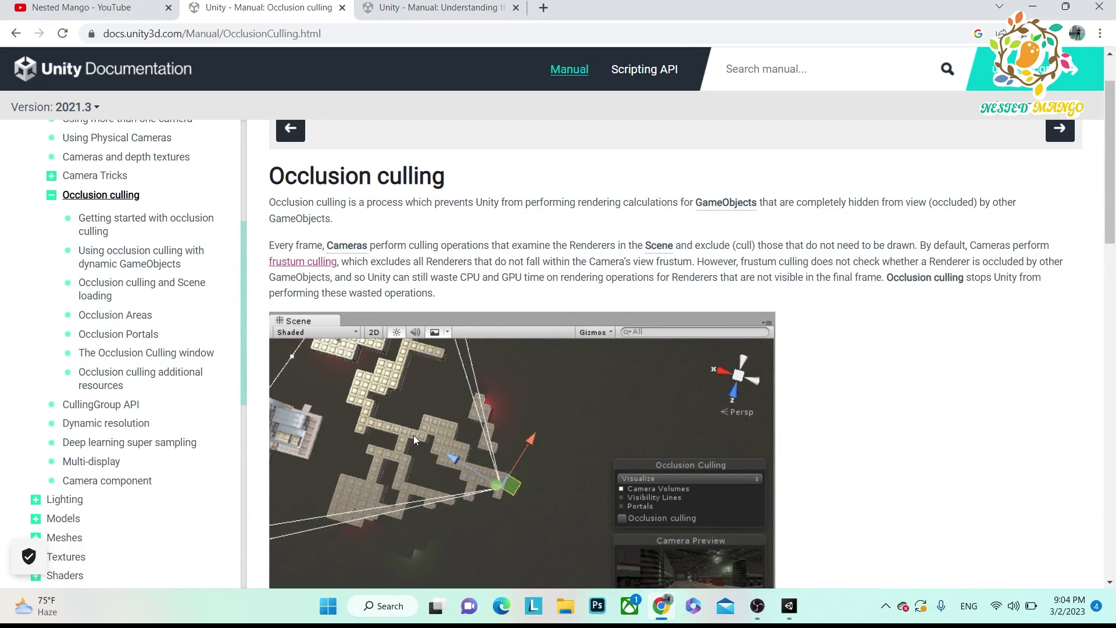
scroll(448, 401, "down", 1)
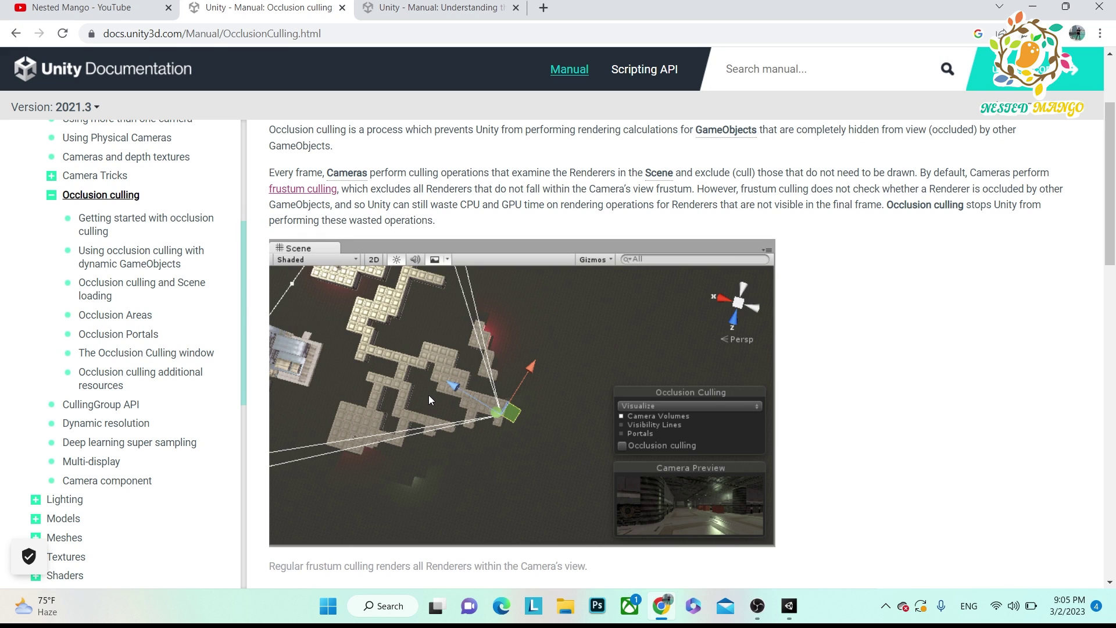
scroll(490, 361, "down", 6)
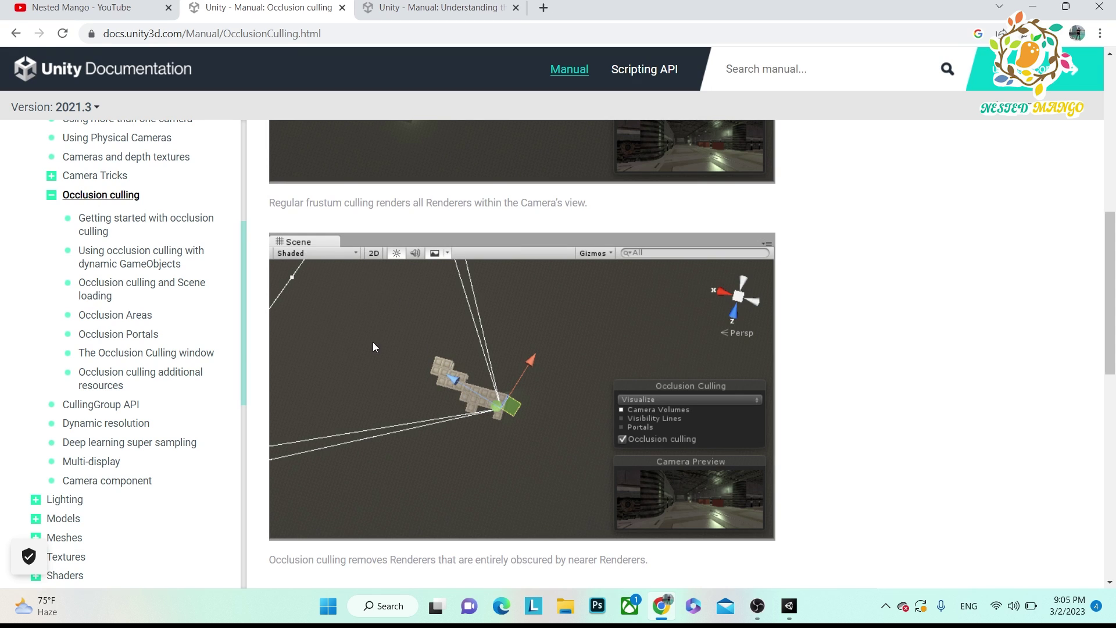
- Scroll between the manual's frustum culling and occlusion culling Scene screenshots to compare them
scroll(379, 350, "up", 1)
scroll(381, 373, "down", 1)
scroll(380, 378, "up", 4)
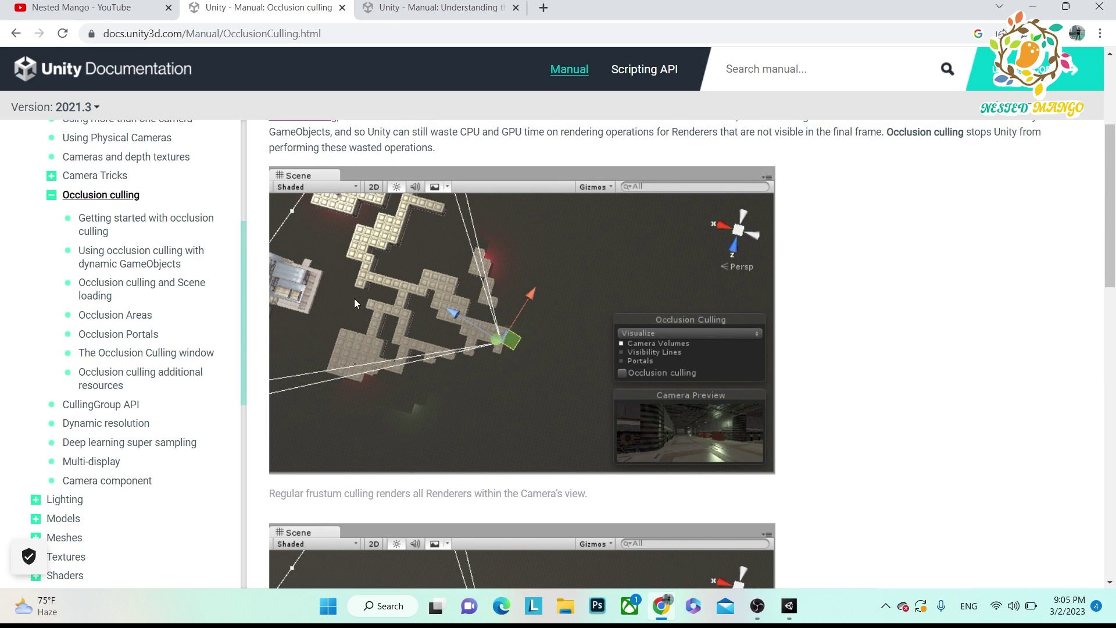
scroll(436, 384, "down", 3)
scroll(444, 448, "down", 1)
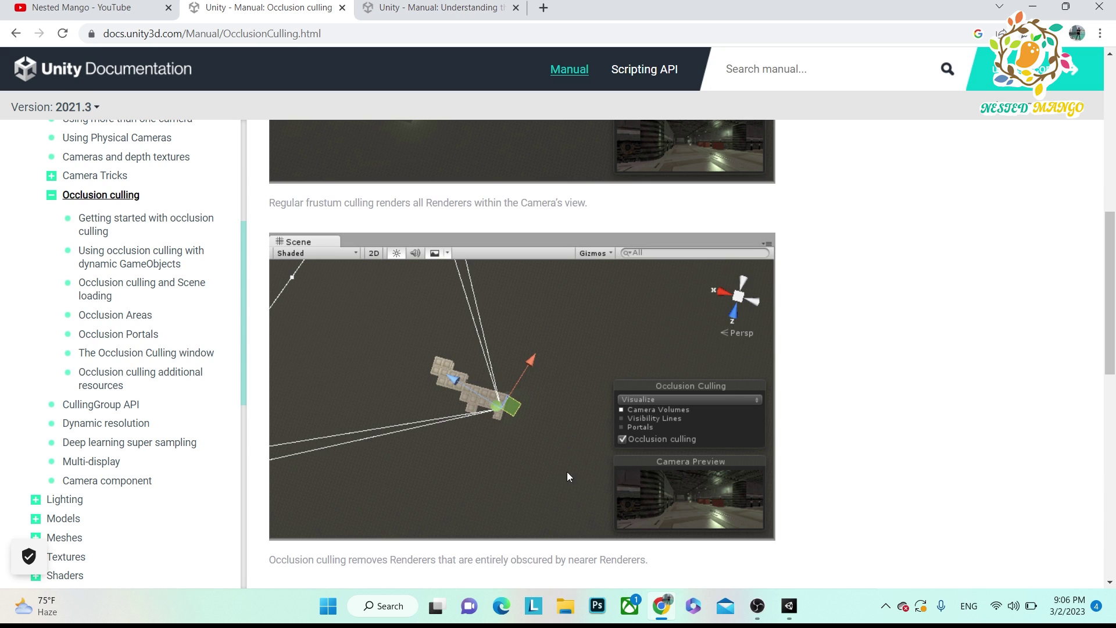
scroll(538, 407, "up", 1)
scroll(480, 358, "down", 3)
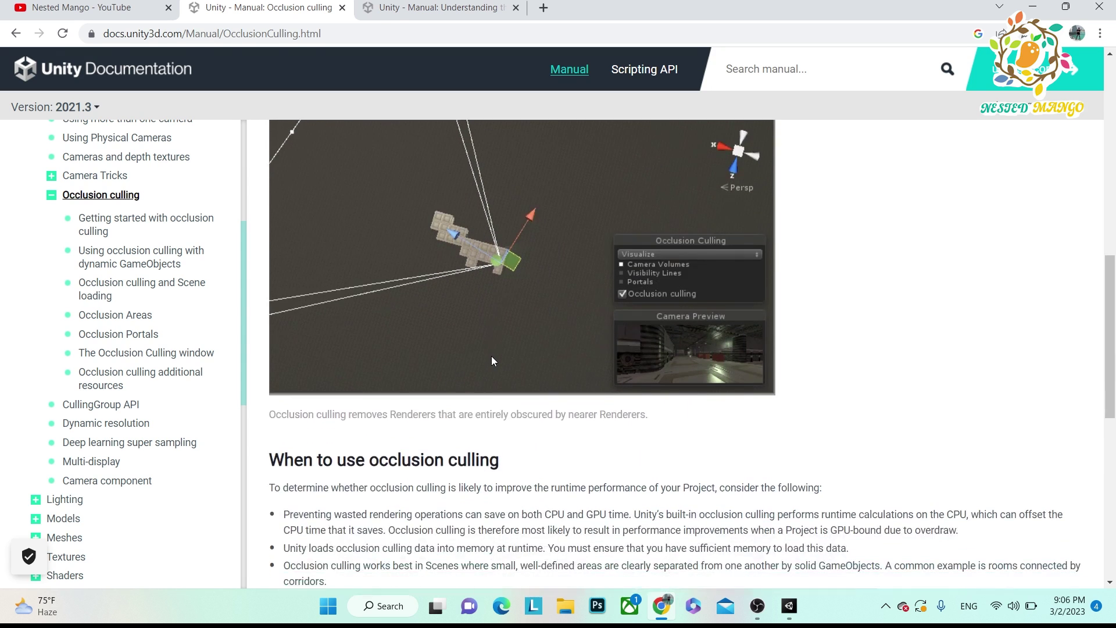
scroll(492, 360, "down", 2)
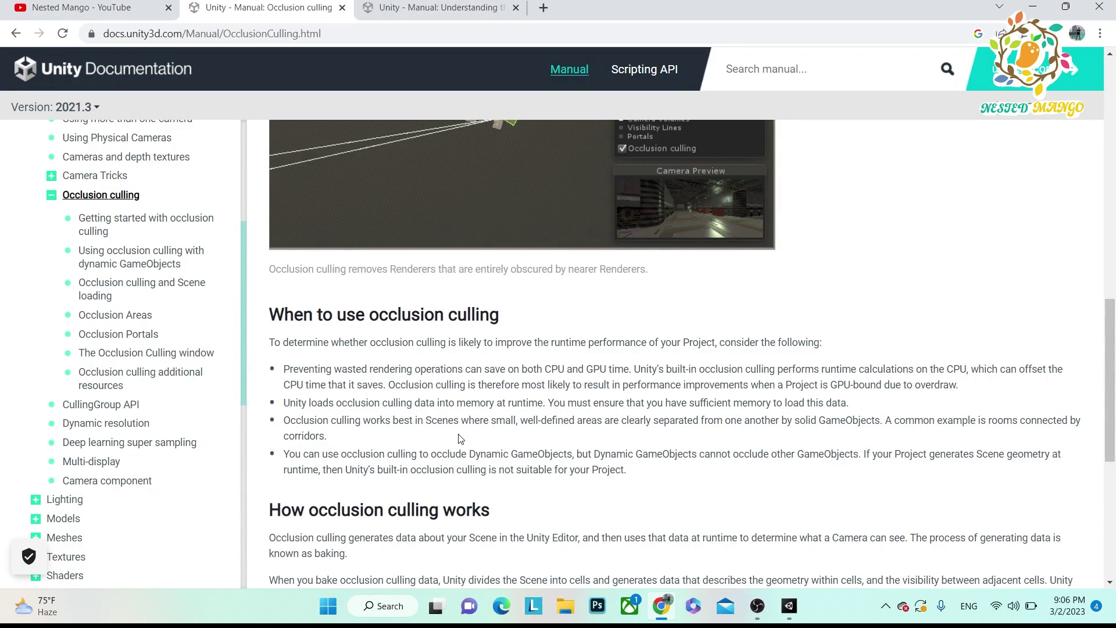
scroll(468, 504, "down", 1)
scroll(483, 465, "up", 6)
scroll(494, 422, "down", 1)
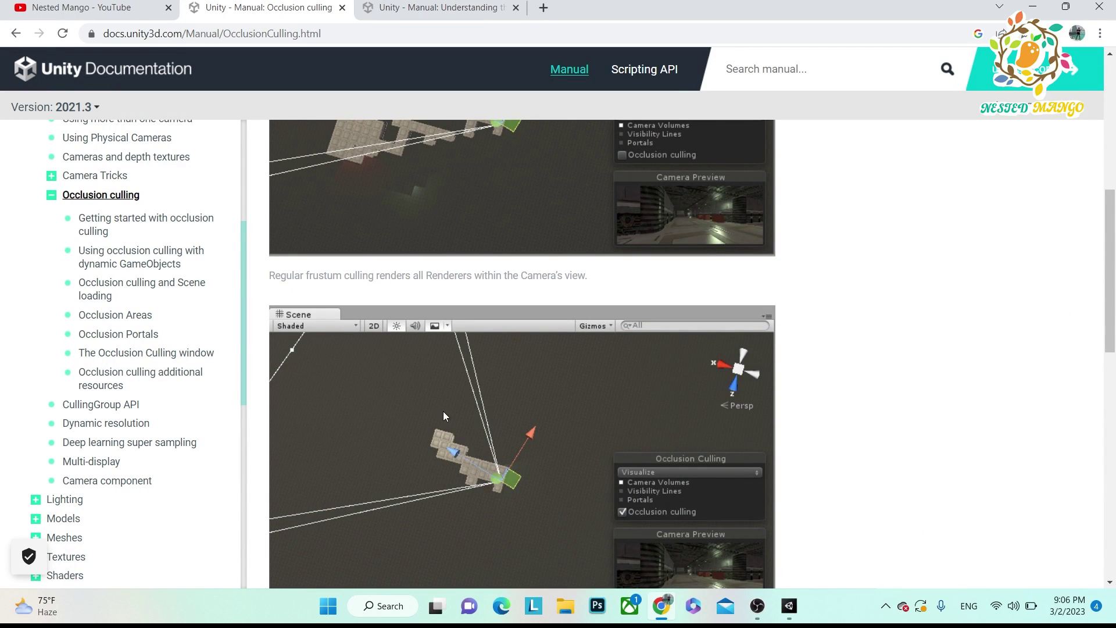
scroll(427, 421, "up", 2)
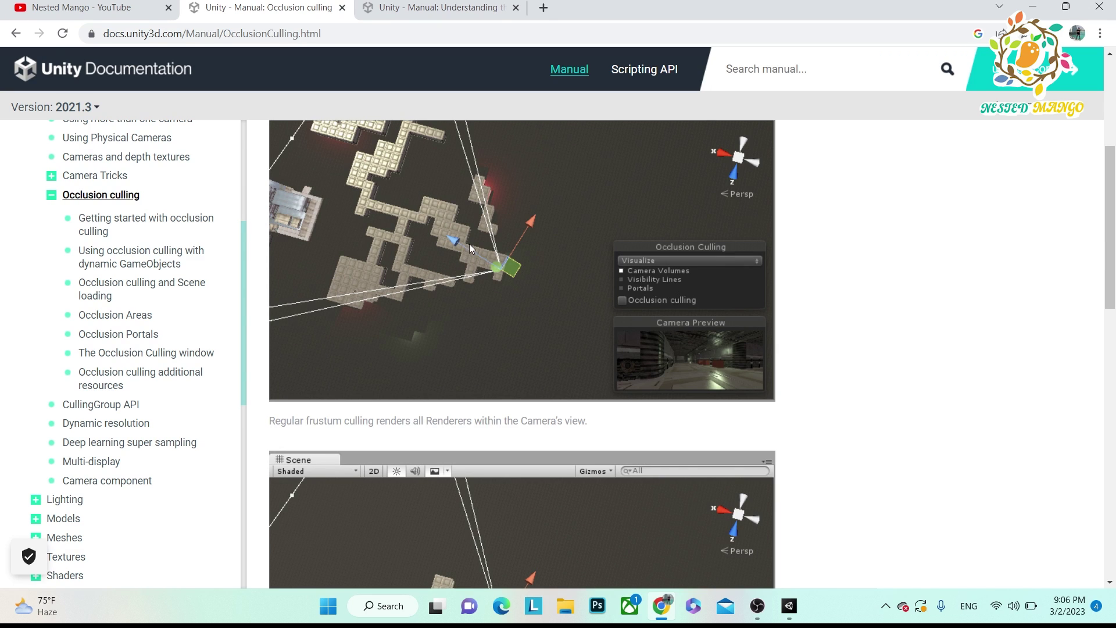
scroll(469, 250, "down", 3)
scroll(625, 298, "up", 3)
scroll(493, 349, "down", 2)
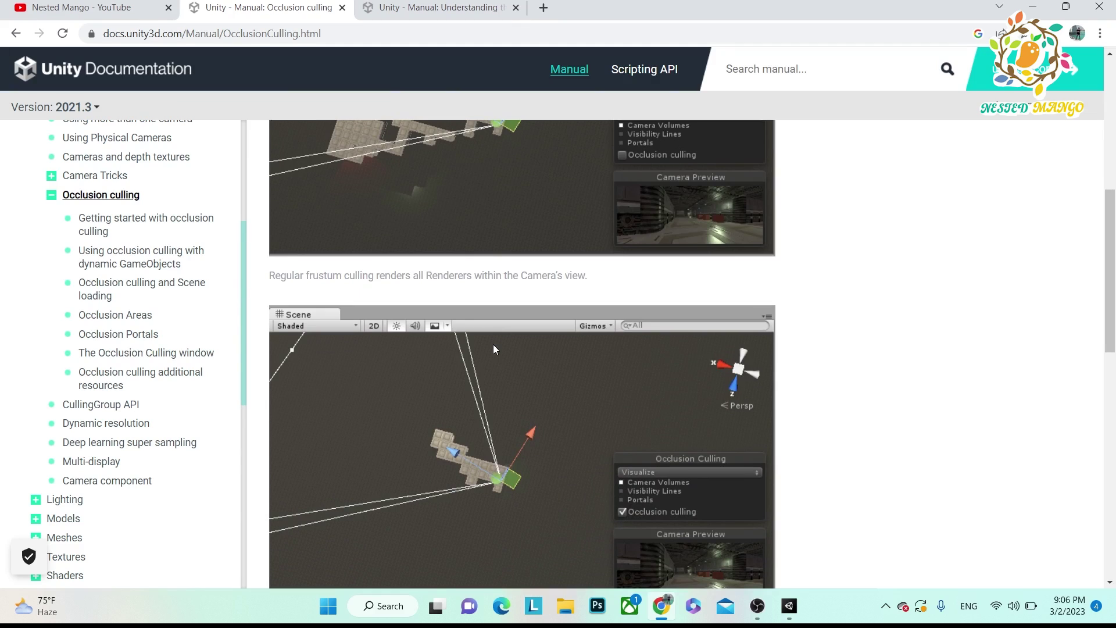
scroll(410, 430, "up", 1)
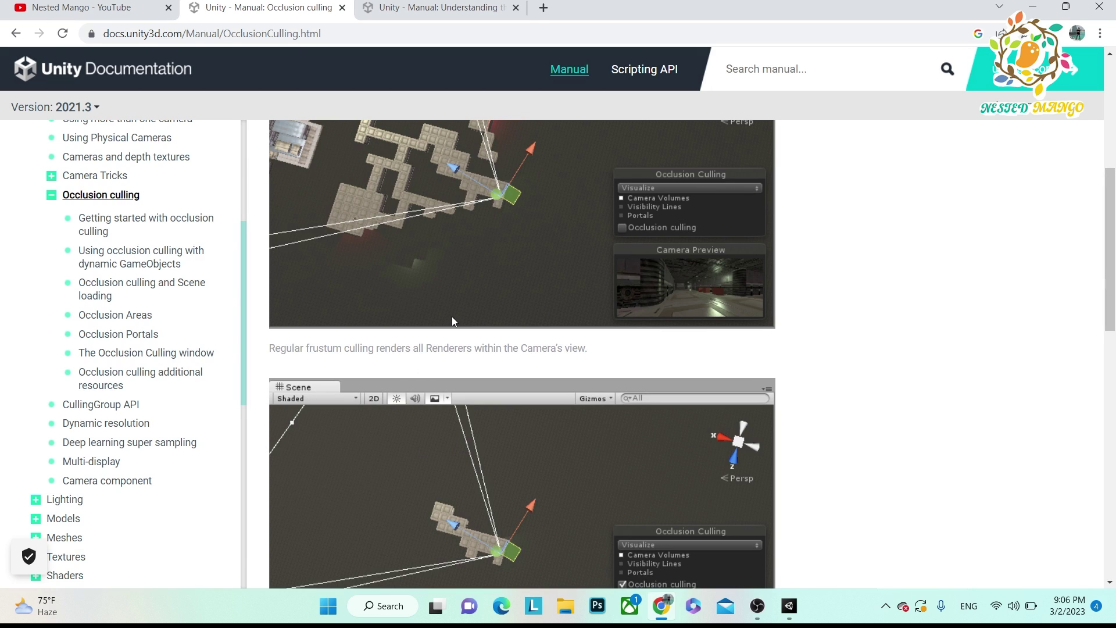
left_click(789, 606)
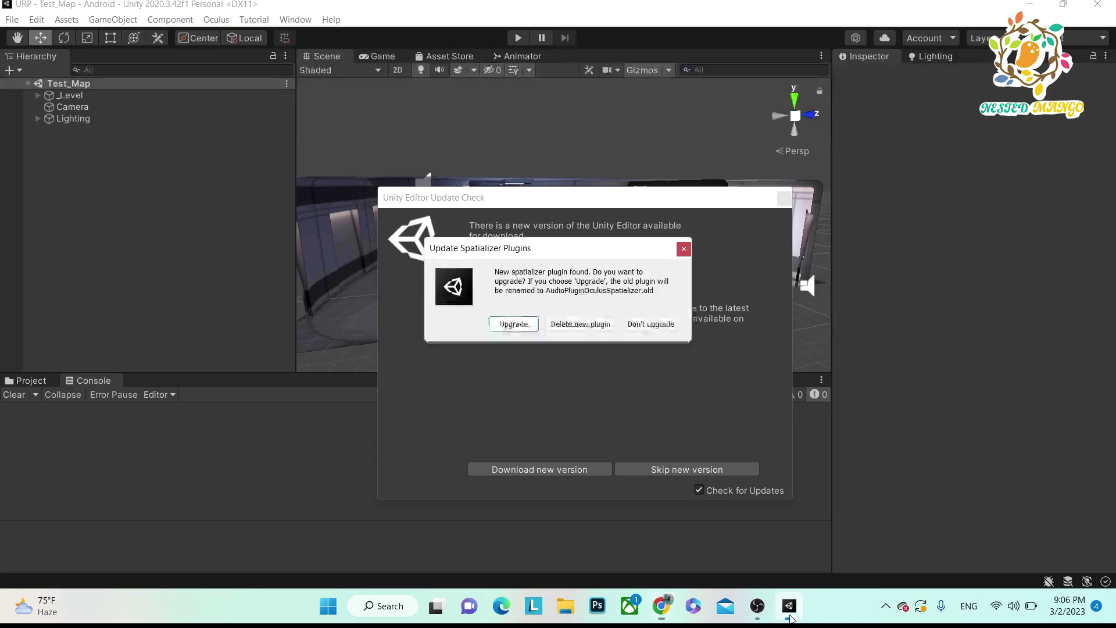
left_click(683, 248)
right_click_drag(563, 278, 509, 280)
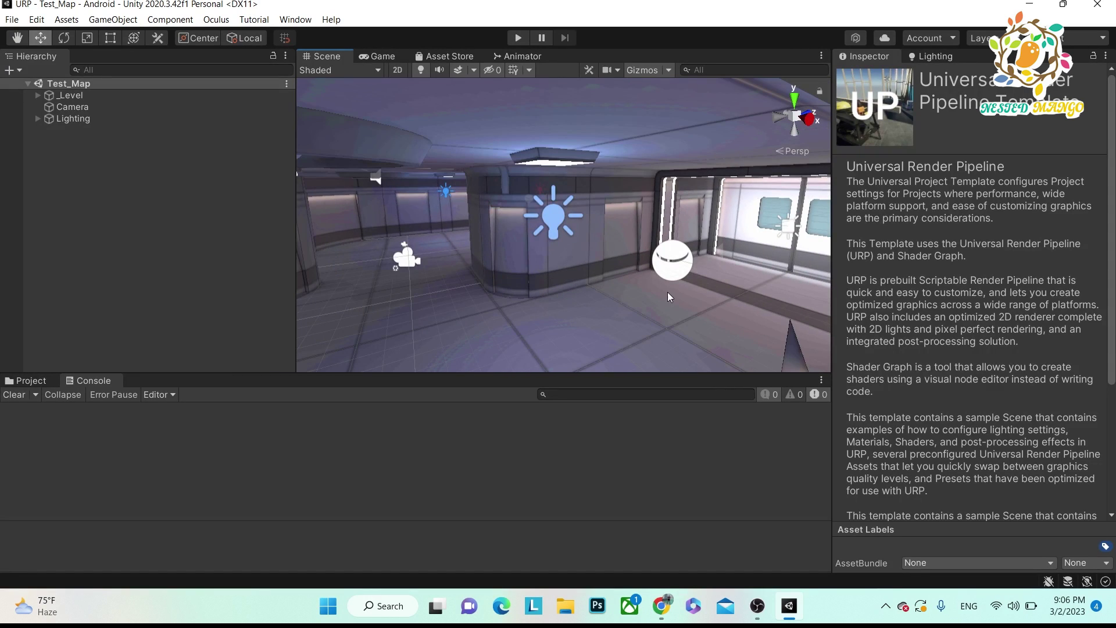
right_click_drag(601, 271, 583, 287)
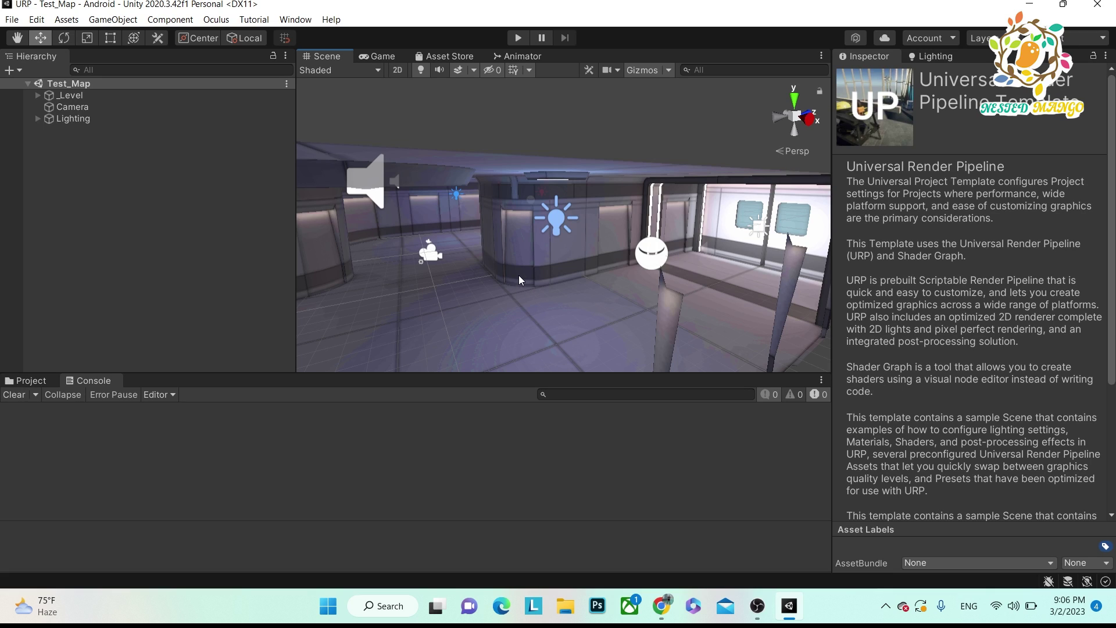
scroll(506, 244, "down", 3)
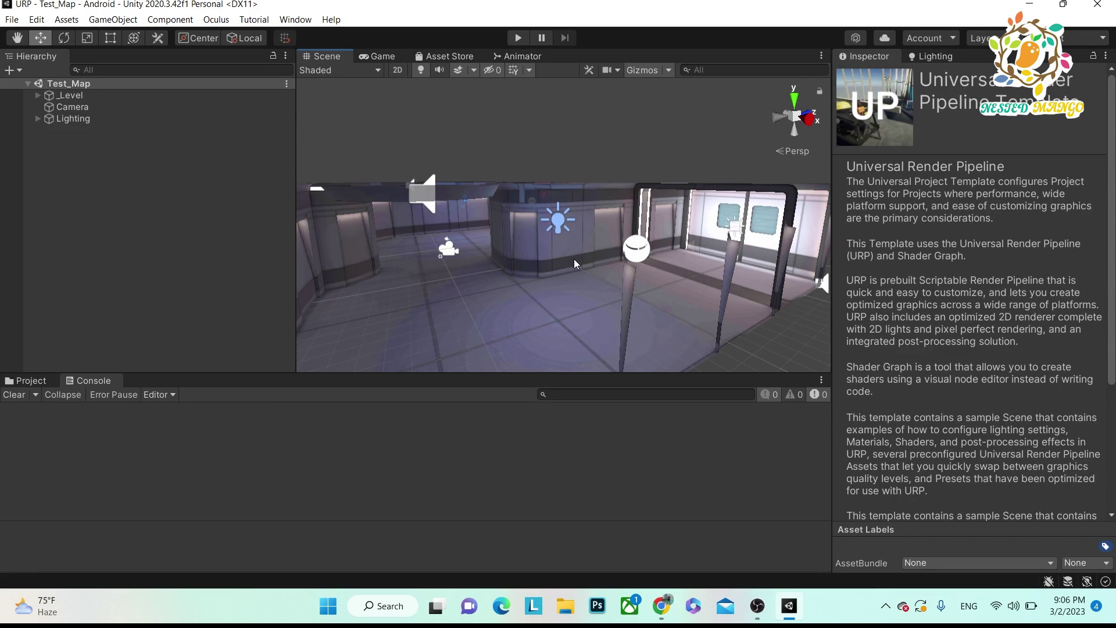
scroll(519, 252, "down", 3)
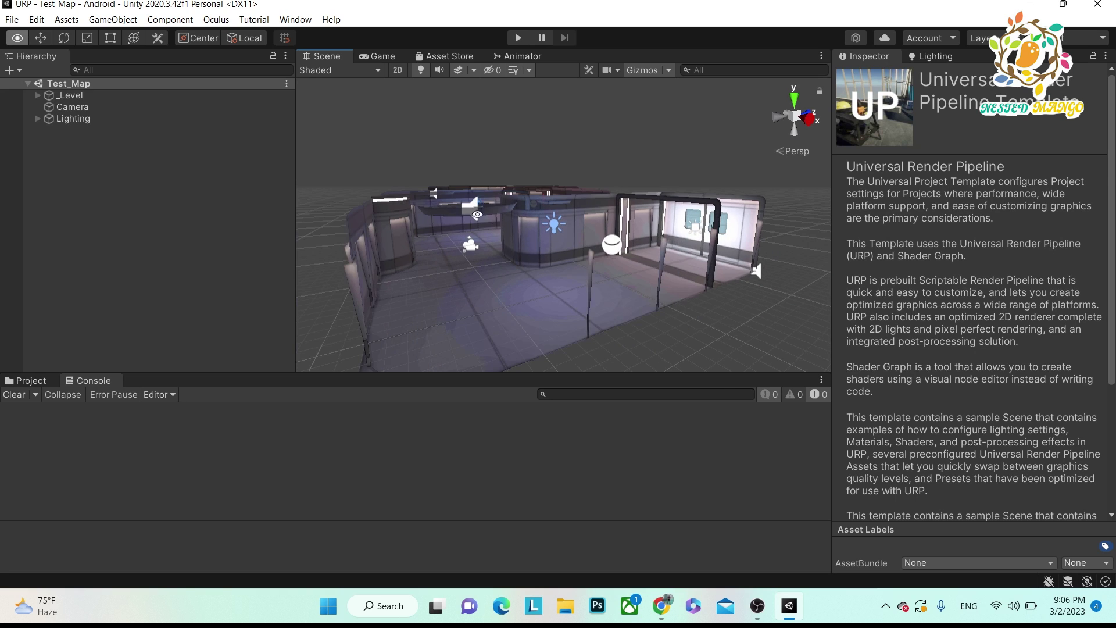
mouse_move(518, 253)
left_mouse_down("alt")
mouse_move(609, 279)
mouse_move(537, 252)
left_mouse_up("alt")
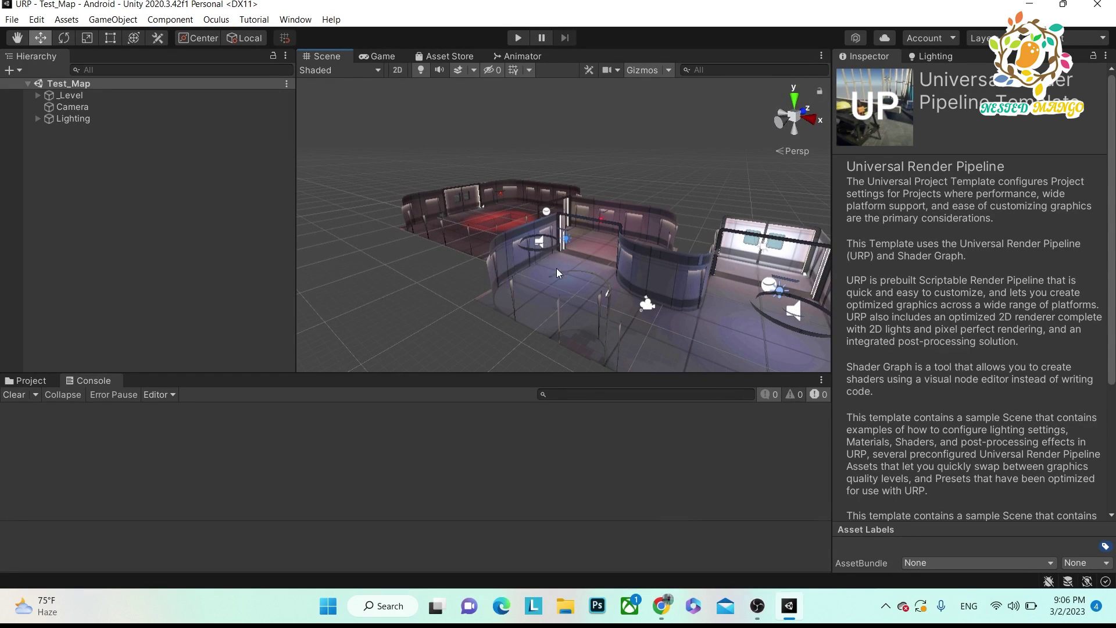
left_click_drag(699, 270, 569, 264, "alt")
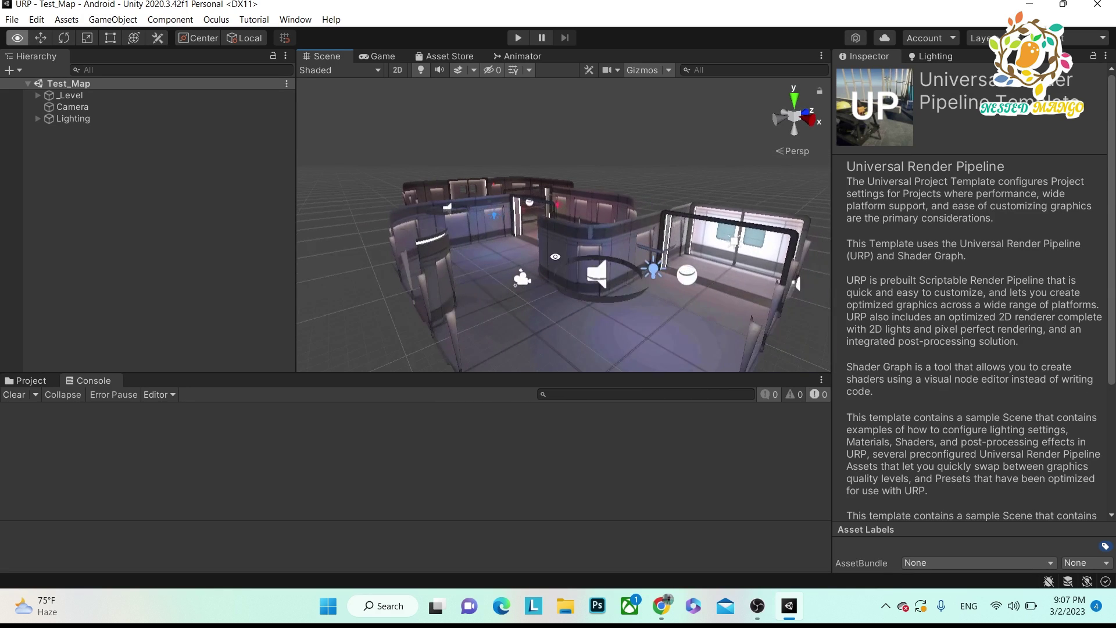
- Select several Floor_01 tiles in the Scene view to check their Transform positions
left_click(643, 322)
left_click(714, 297)
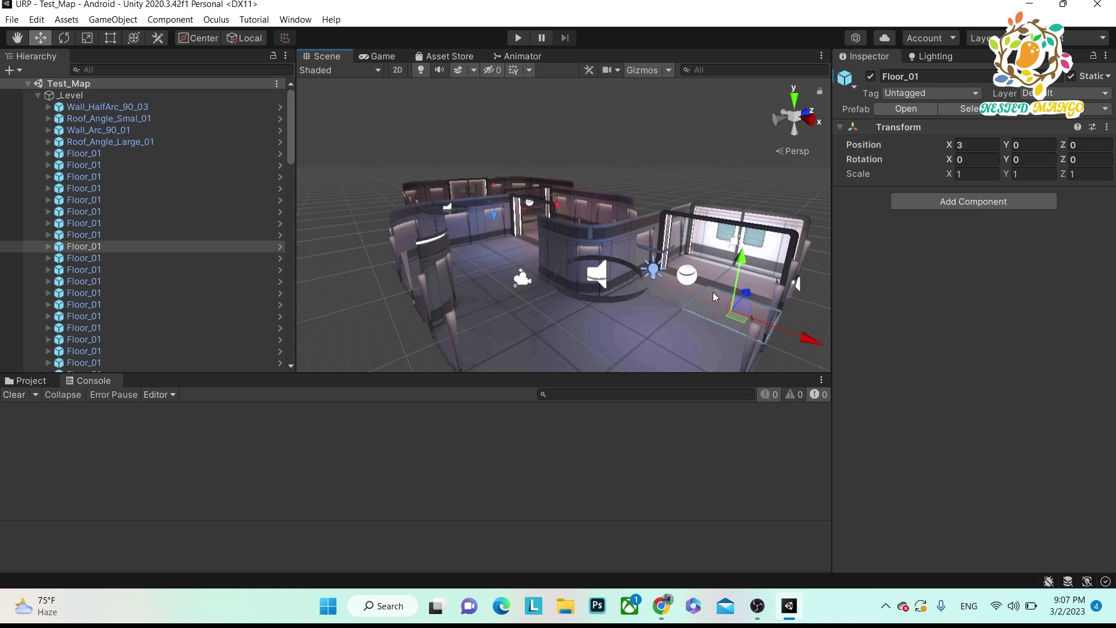
left_click(671, 336)
left_click(614, 336)
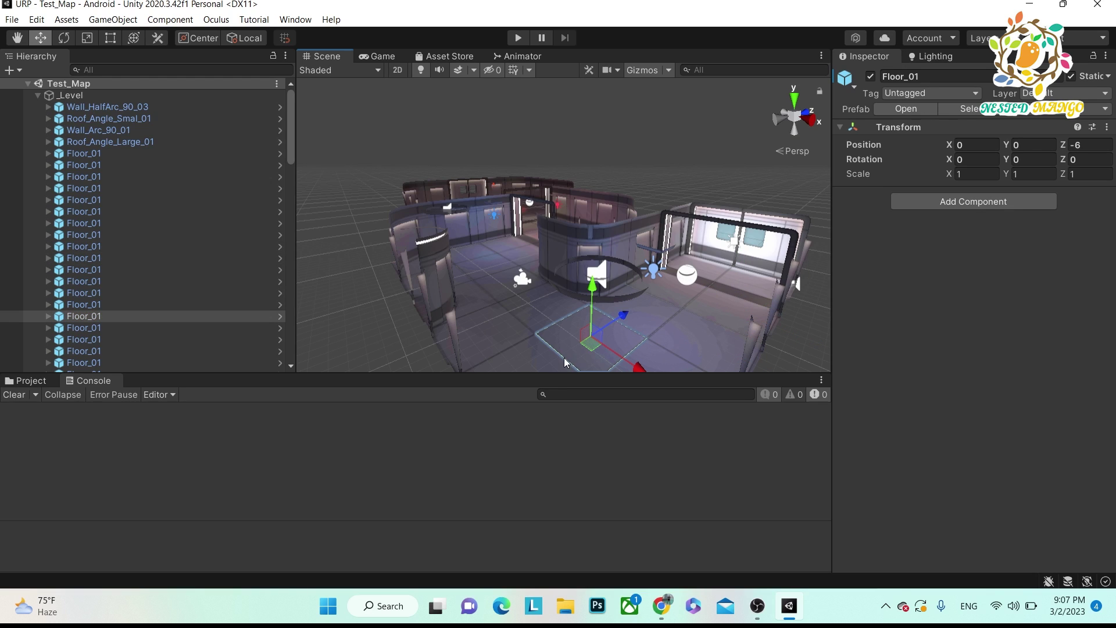
left_click(677, 315)
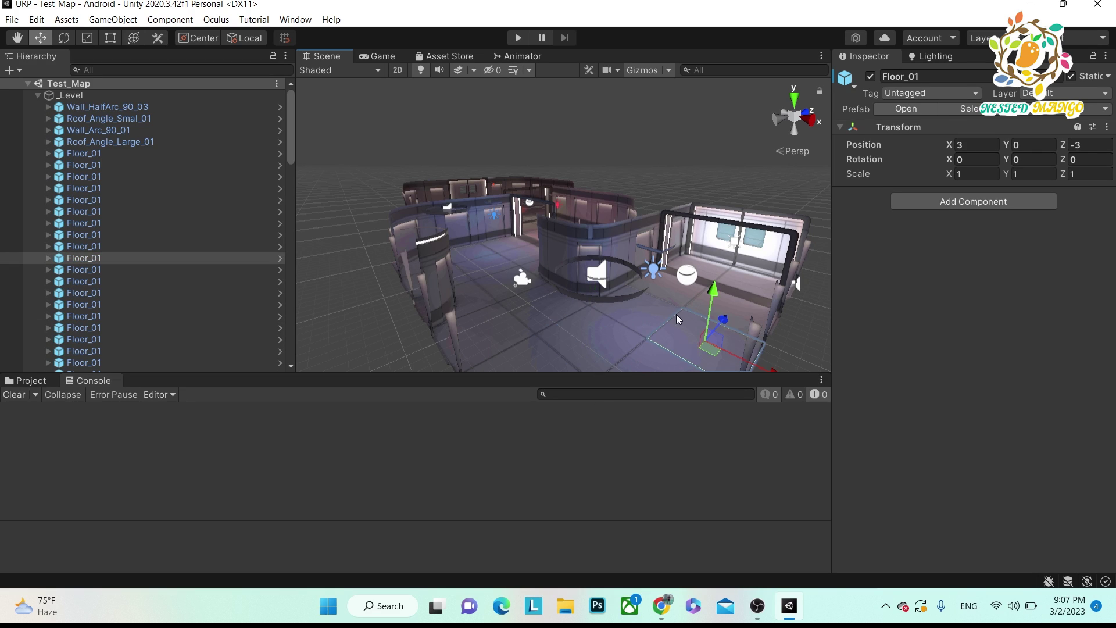
left_click(623, 327)
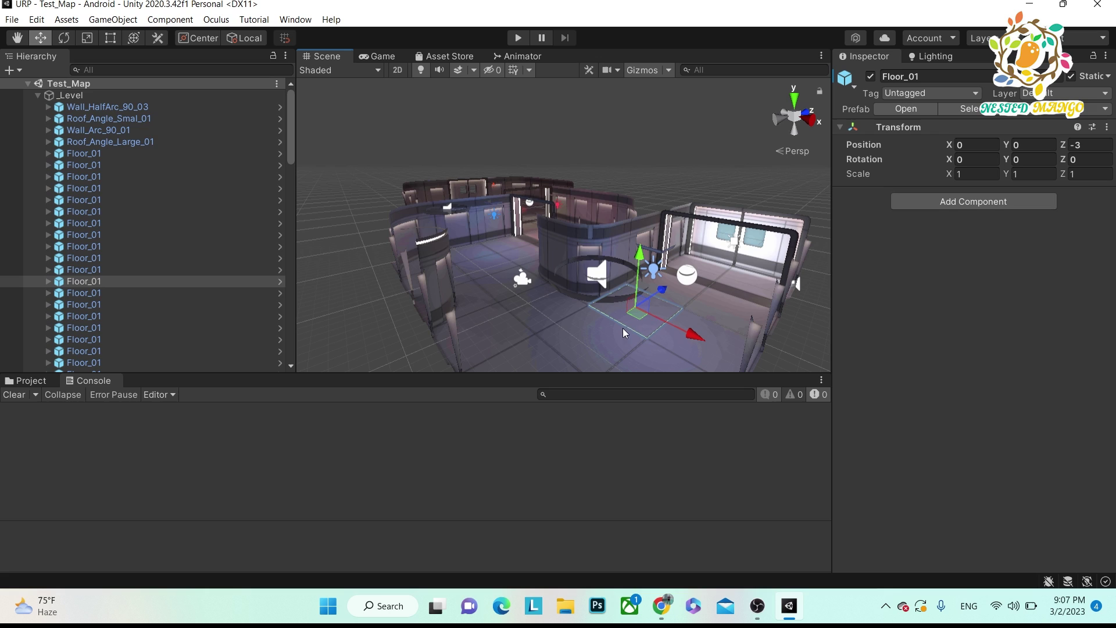
left_click(715, 301)
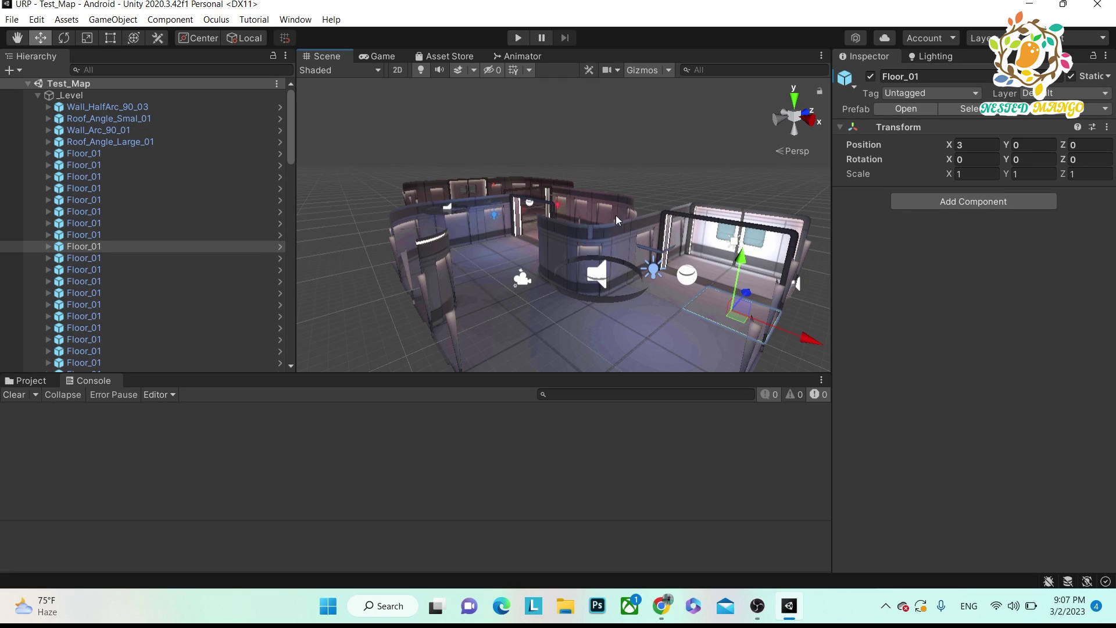
- Move the view closer to the room and briefly recheck the occlusion culling manual
right_click_drag(641, 257, 696, 281)
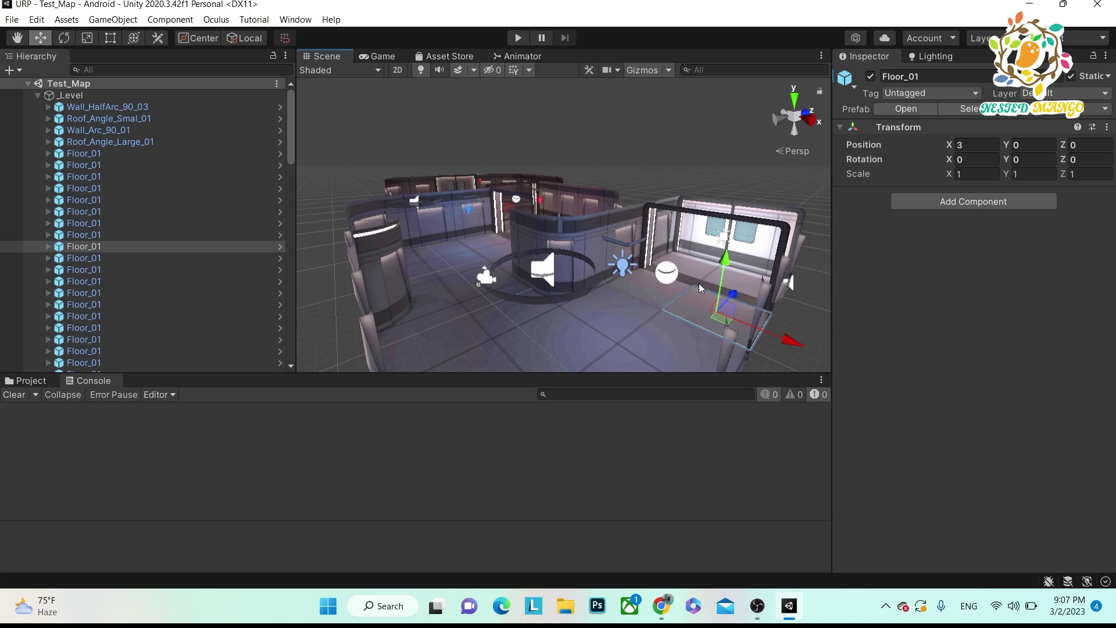
key("alt+Tab")
scroll(388, 283, "up", 5)
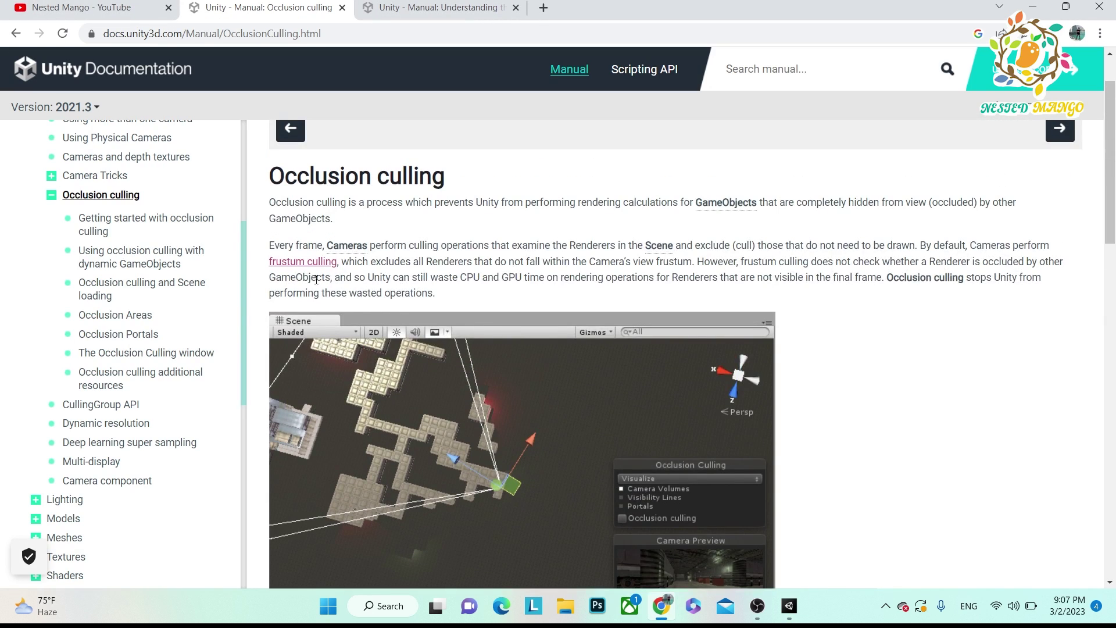
key("alt+Tab")
scroll(608, 275, "up", 4)
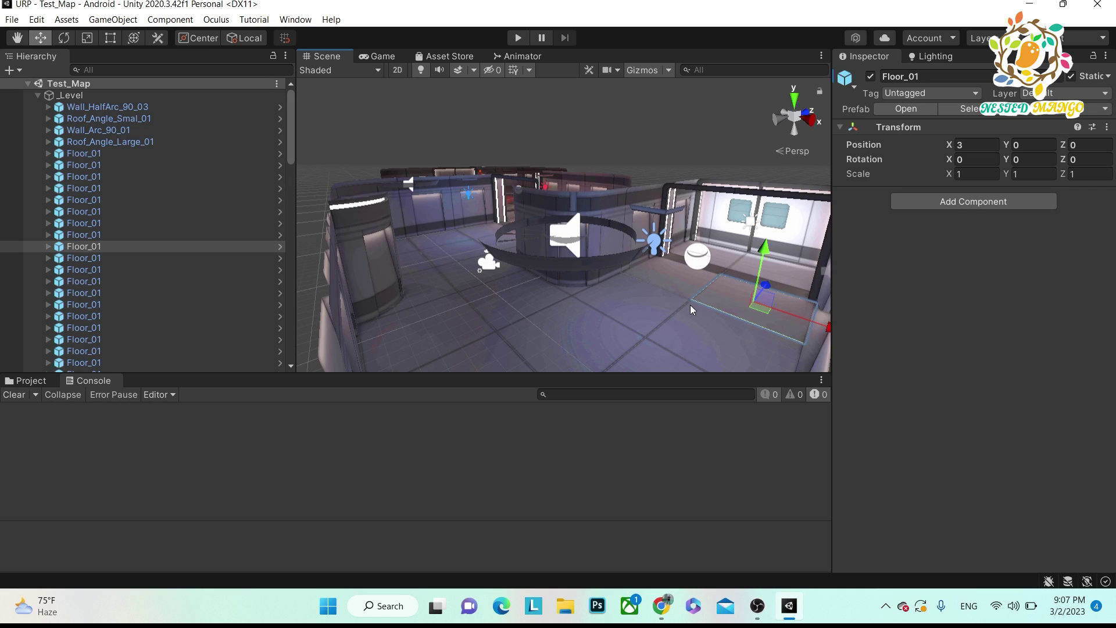
- Move the Camera forward into the room's middle and rotate it to about 285° on Y
left_click(702, 307)
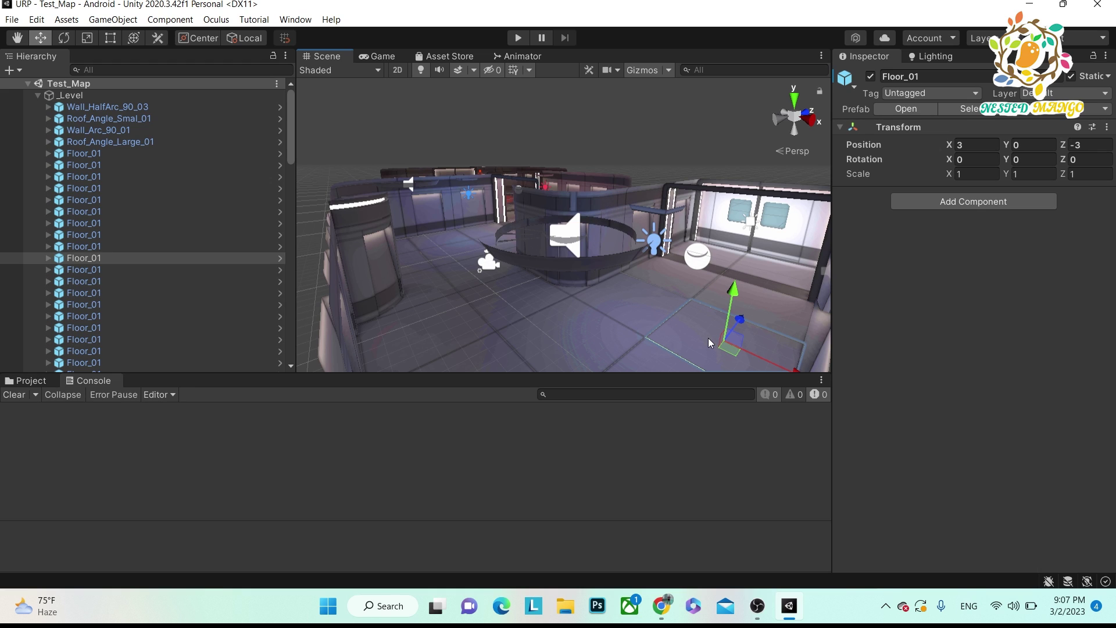
left_click(494, 265)
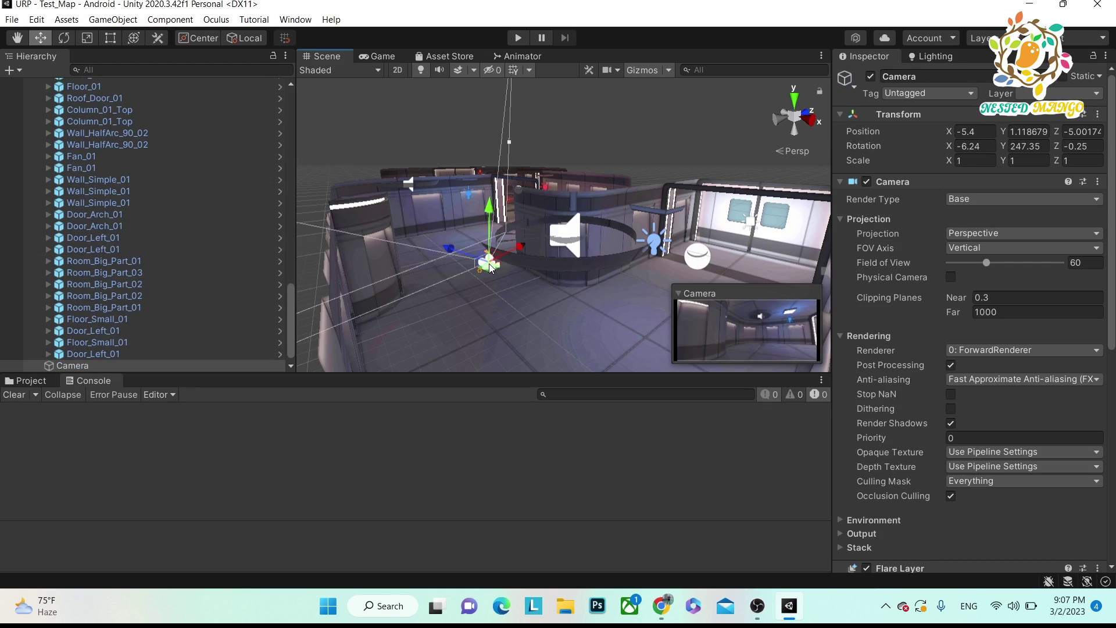
left_click_drag(444, 250, 500, 285)
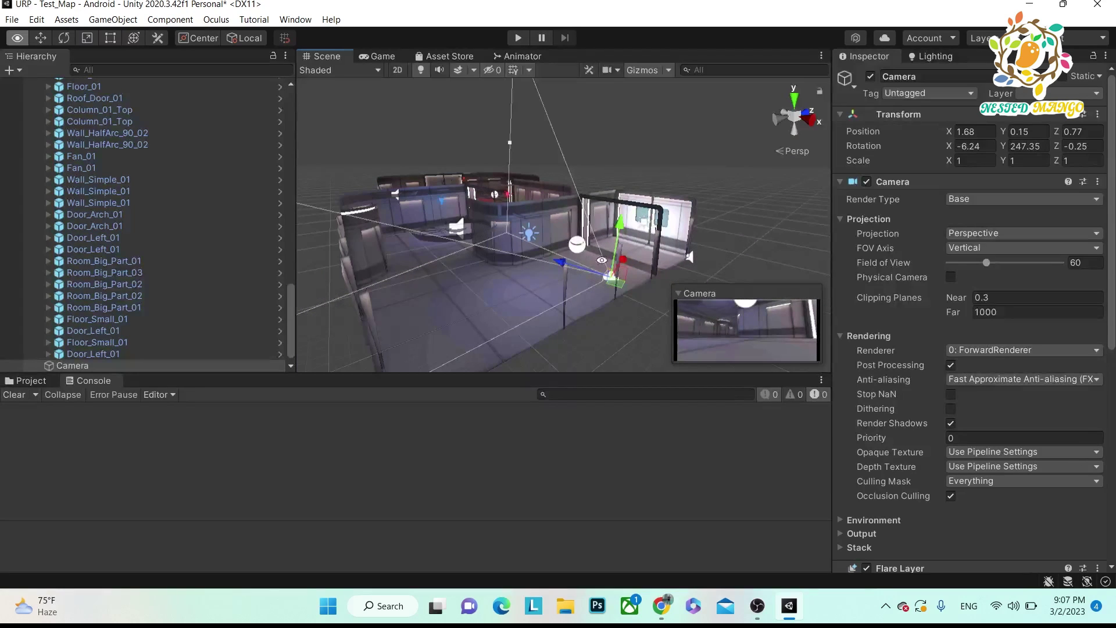
left_click(64, 37)
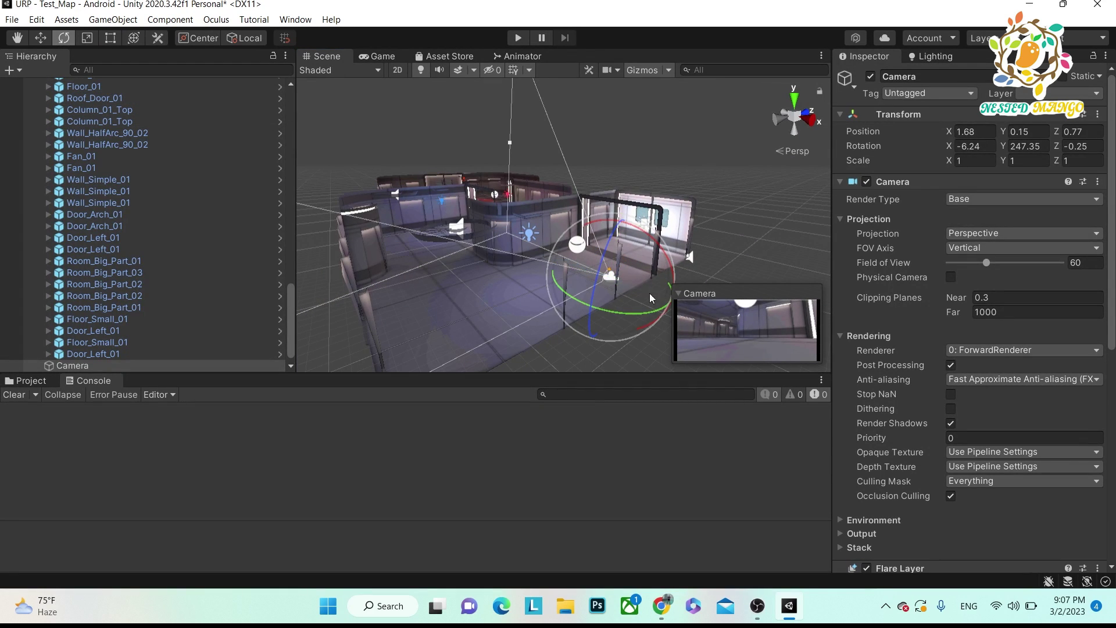
left_click_drag(639, 312, 625, 264)
key("alt")
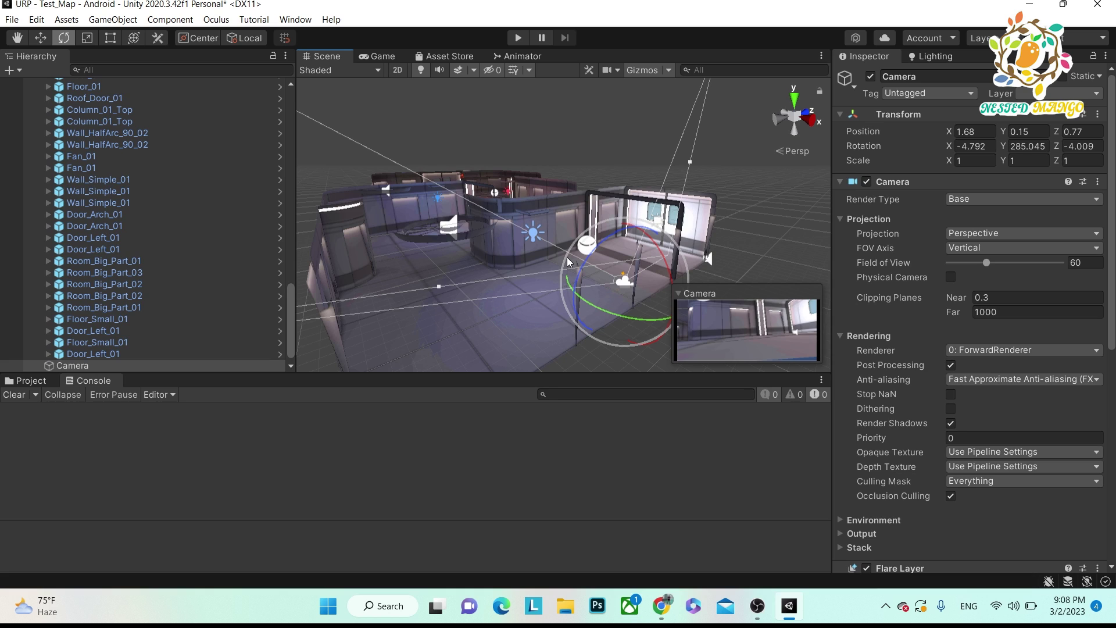
- Show the 3D Free Modular Kit's _Textures folder and collapse the _Level list
left_click(25, 380)
scroll(172, 173, "up", 10)
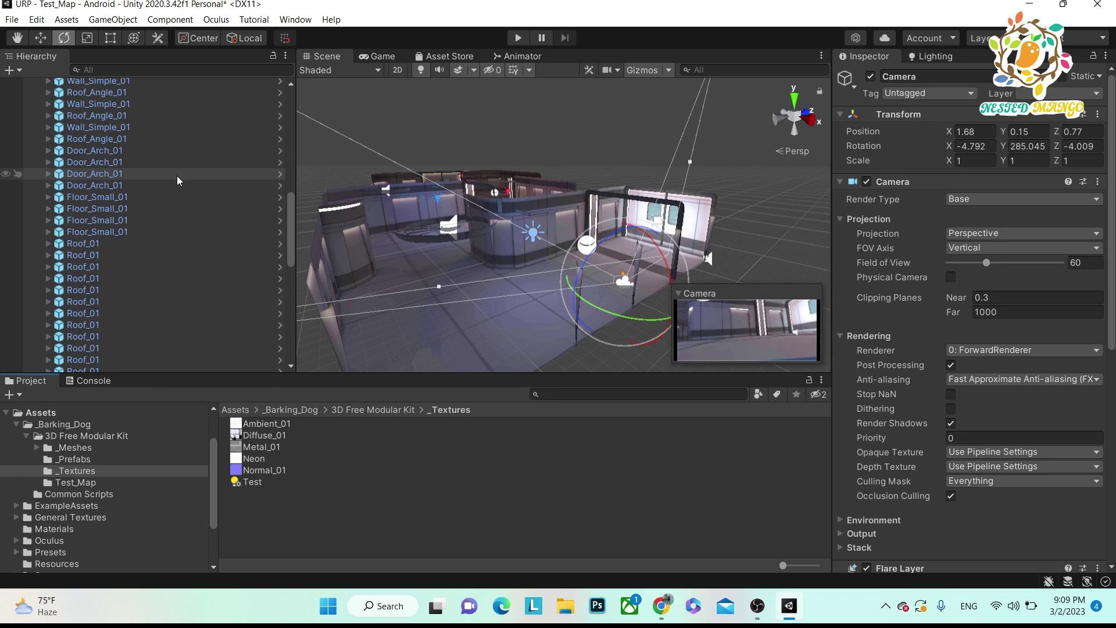
scroll(134, 168, "up", 5)
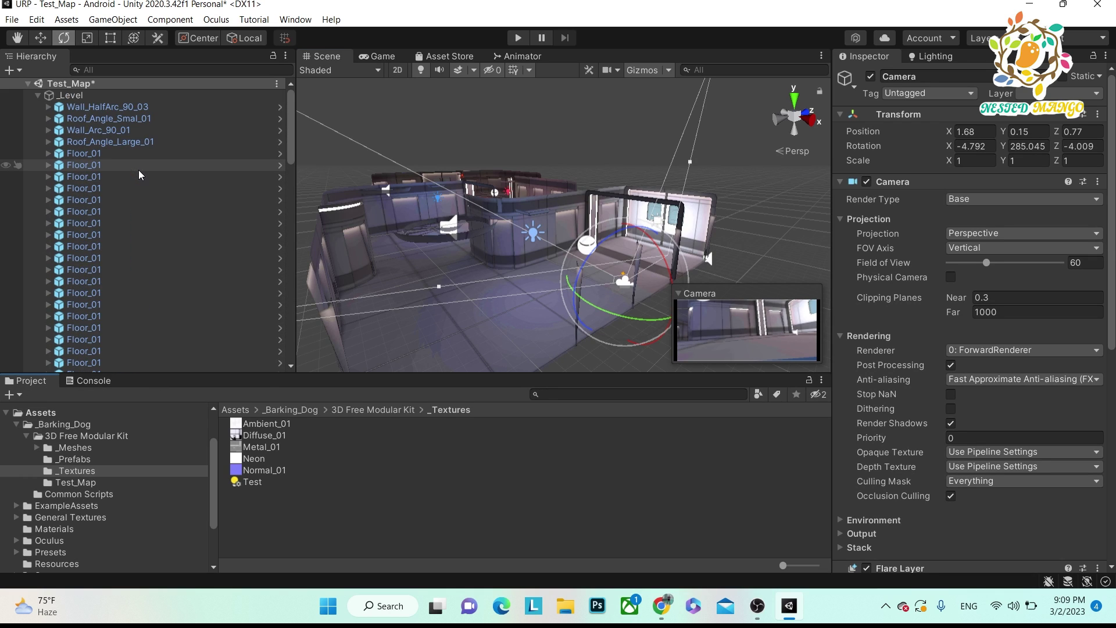
left_click(38, 94)
- Select _Level and tick Static in the Inspector, applying every Static flag to it
left_click(70, 95)
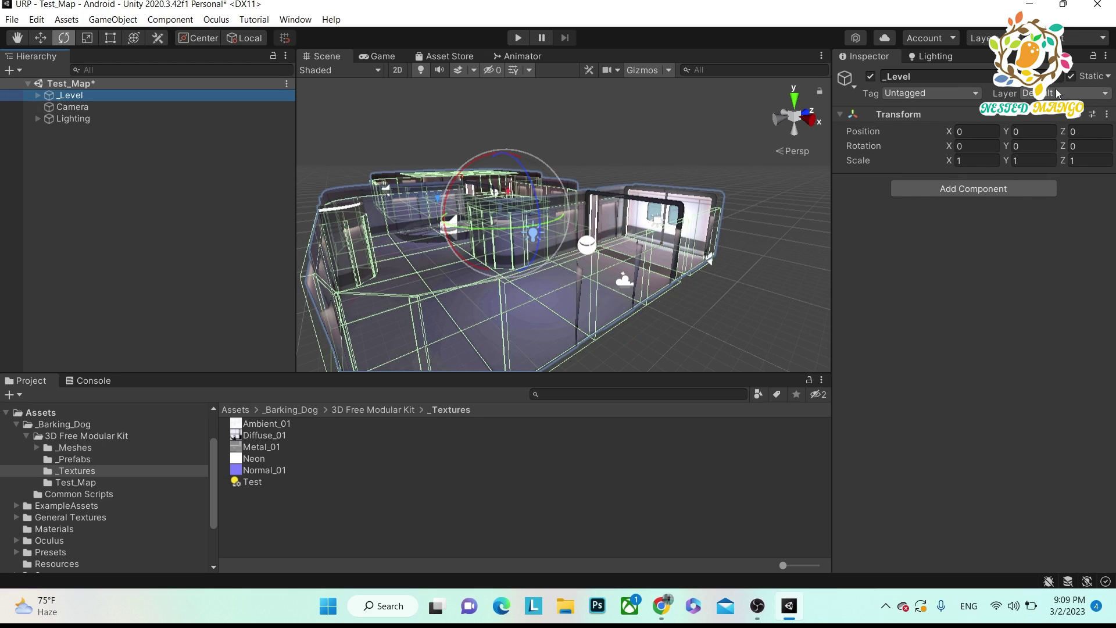
left_click(1108, 77)
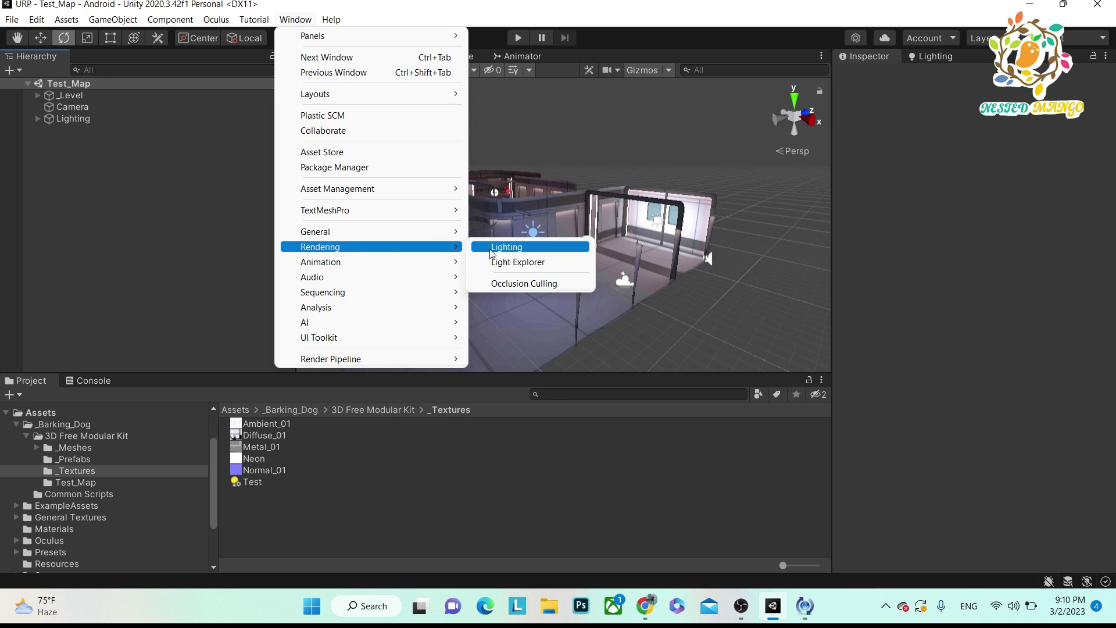
- Open Rendering > Occlusion Culling, review its Bake and Visualization tabs, and reselect _Level
left_click(524, 284)
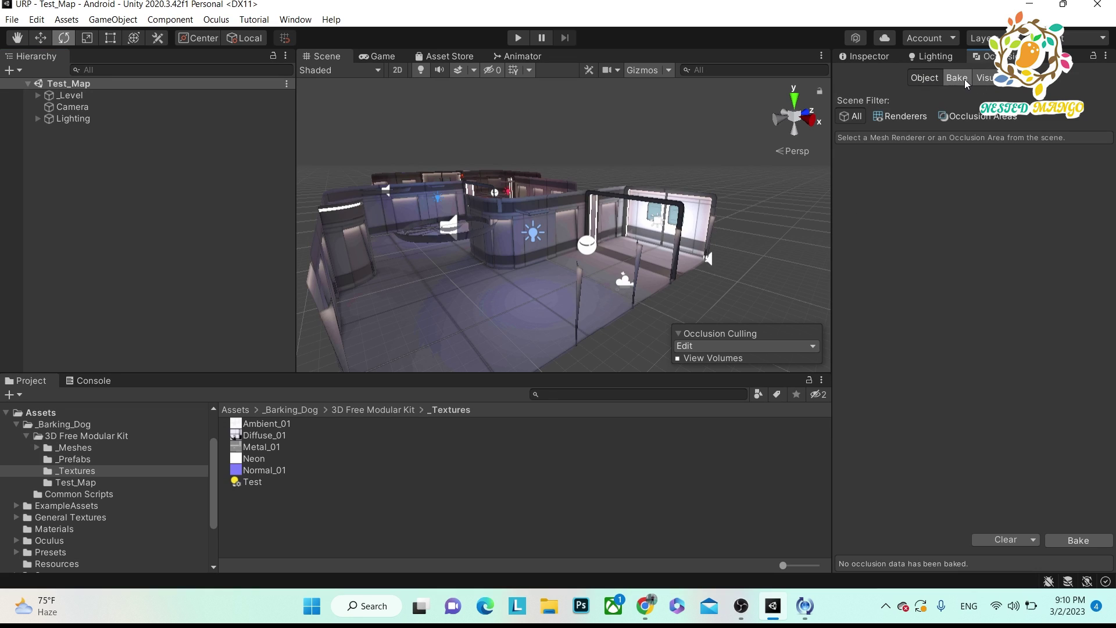
left_click(962, 78)
left_click(991, 78)
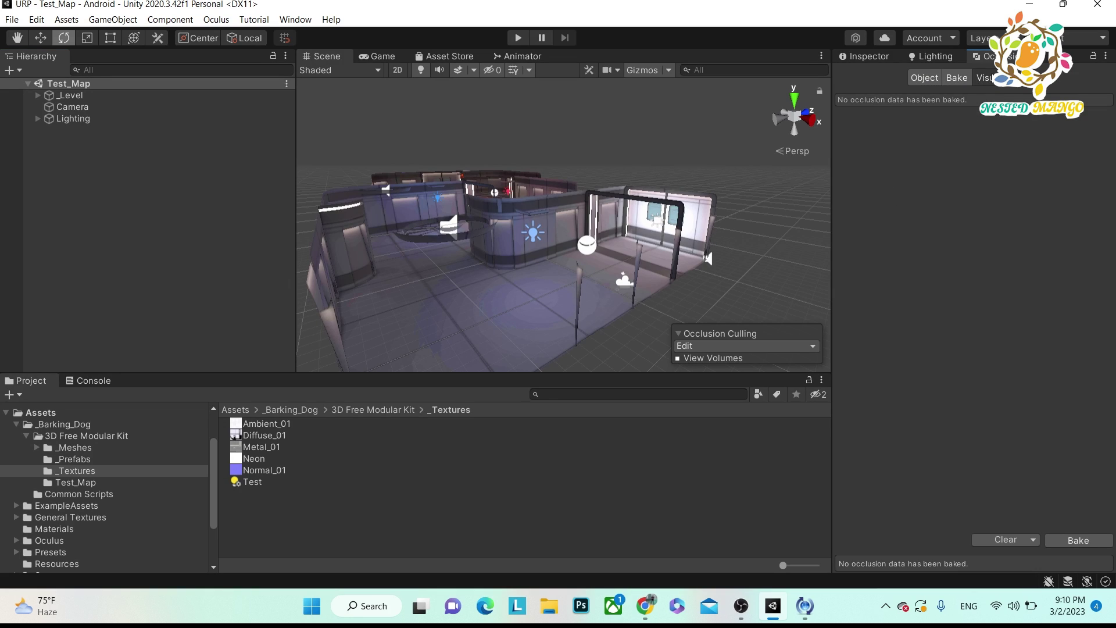
left_click(955, 77)
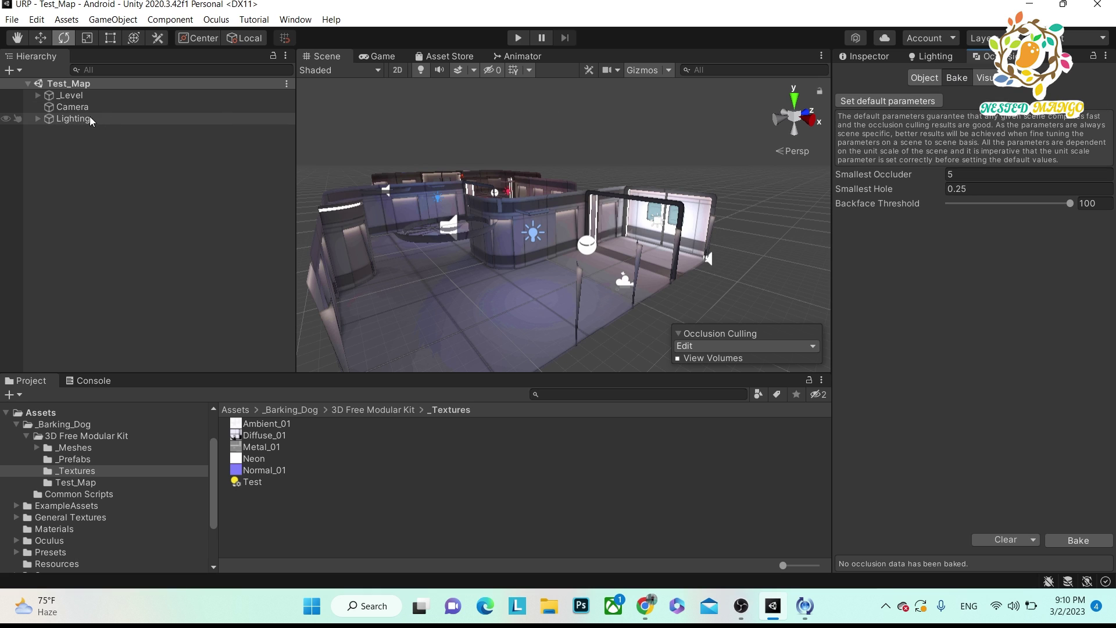
left_click(70, 95)
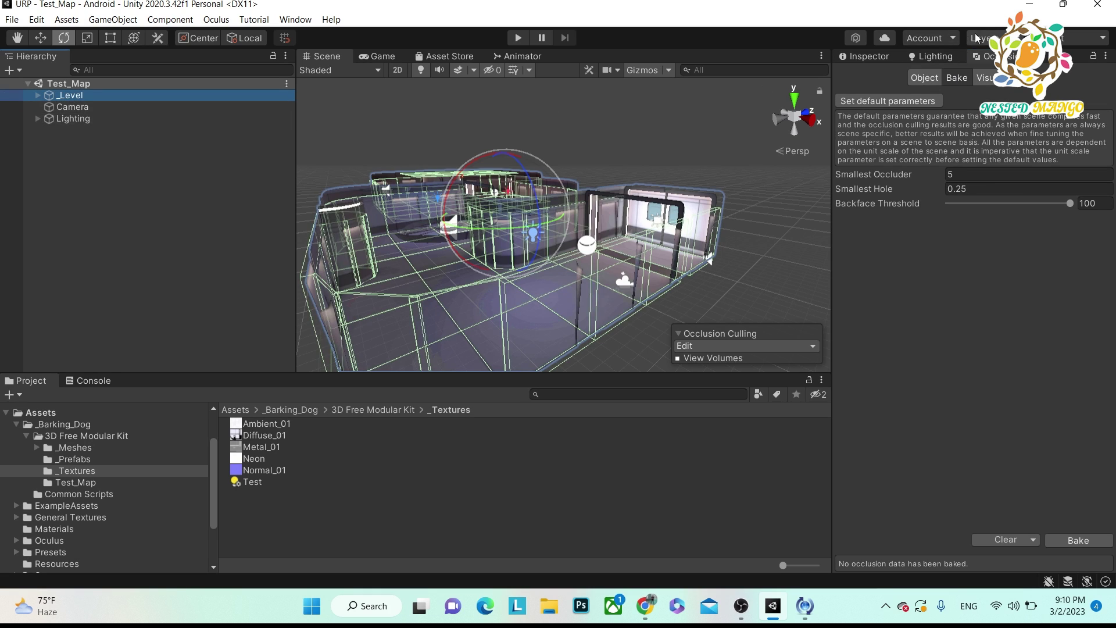
left_click(870, 54)
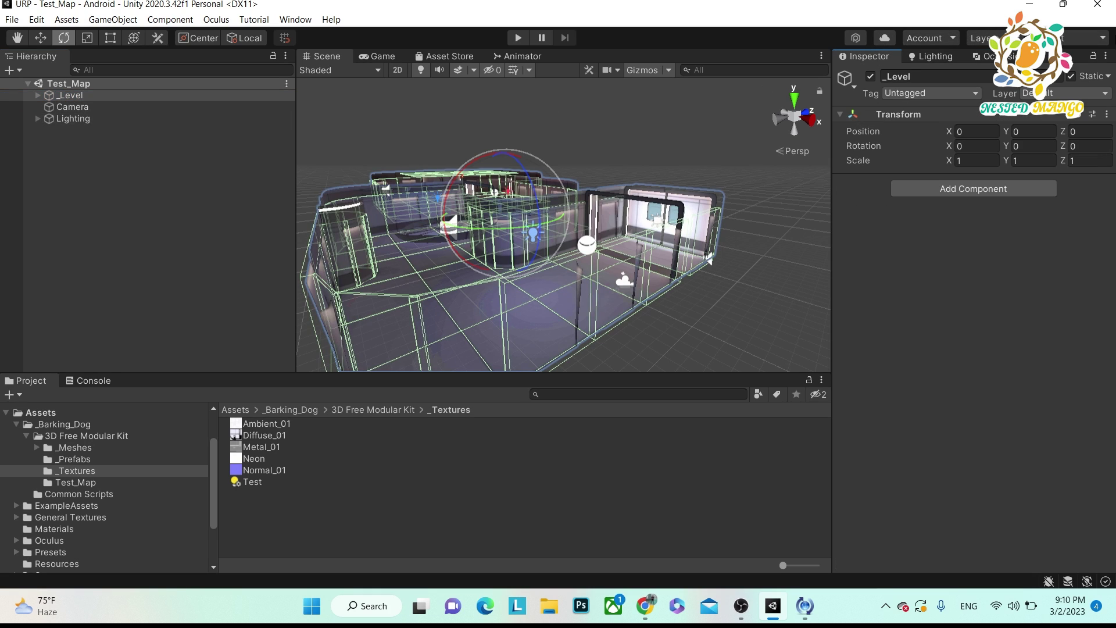
- Confirm _Level has Occluder Static and Occludee Static, then return to the Occlusion Bake tab
left_click(1108, 77)
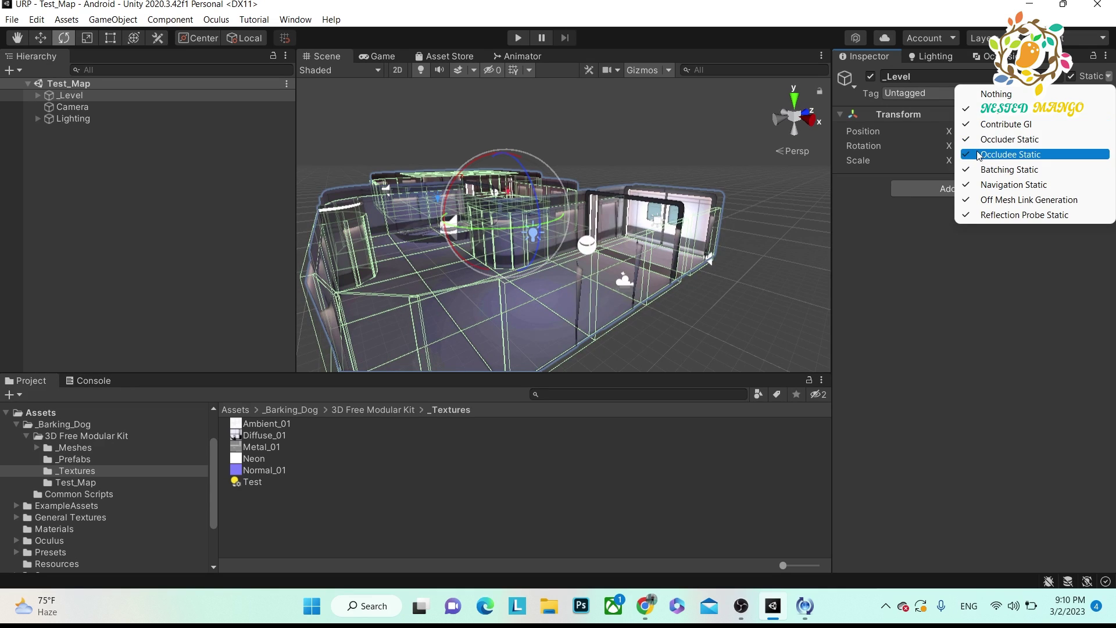
left_click(72, 168)
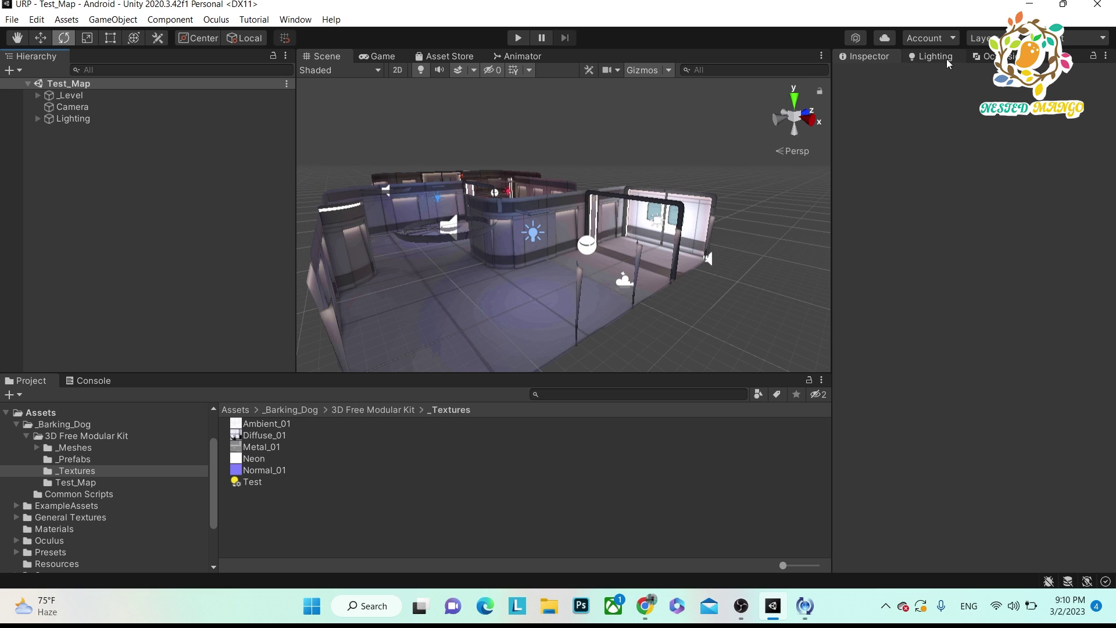
left_click(990, 59)
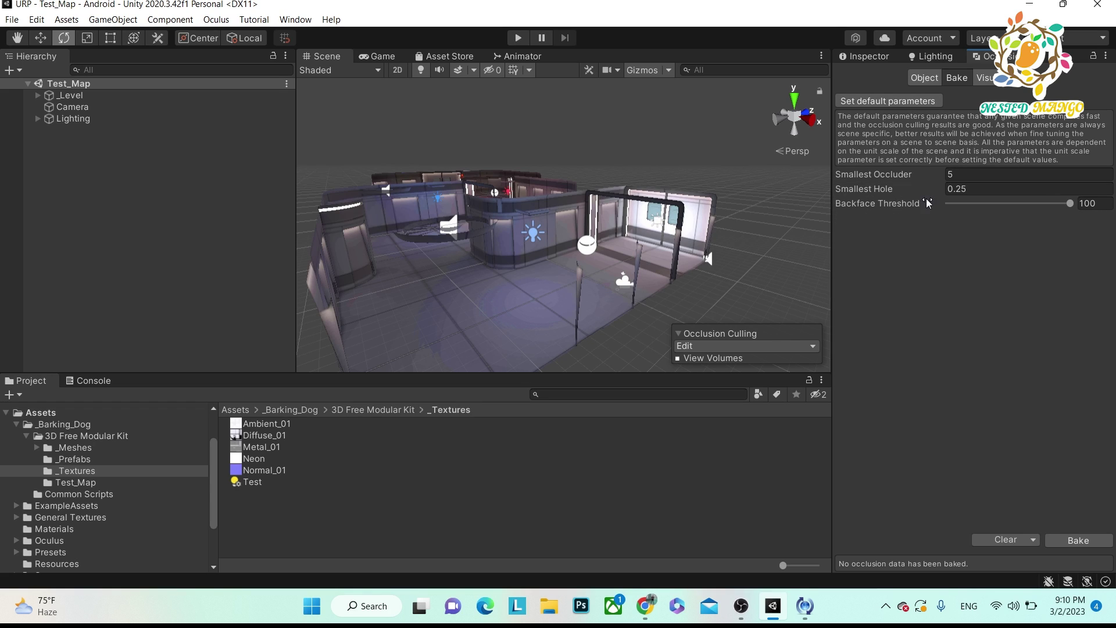
- Try Smallest Hole 0.22 and undo it back to 0.25, then filter the Object tab to Renderers
mouse_move(911, 204)
left_click_drag(937, 186, 933, 187)
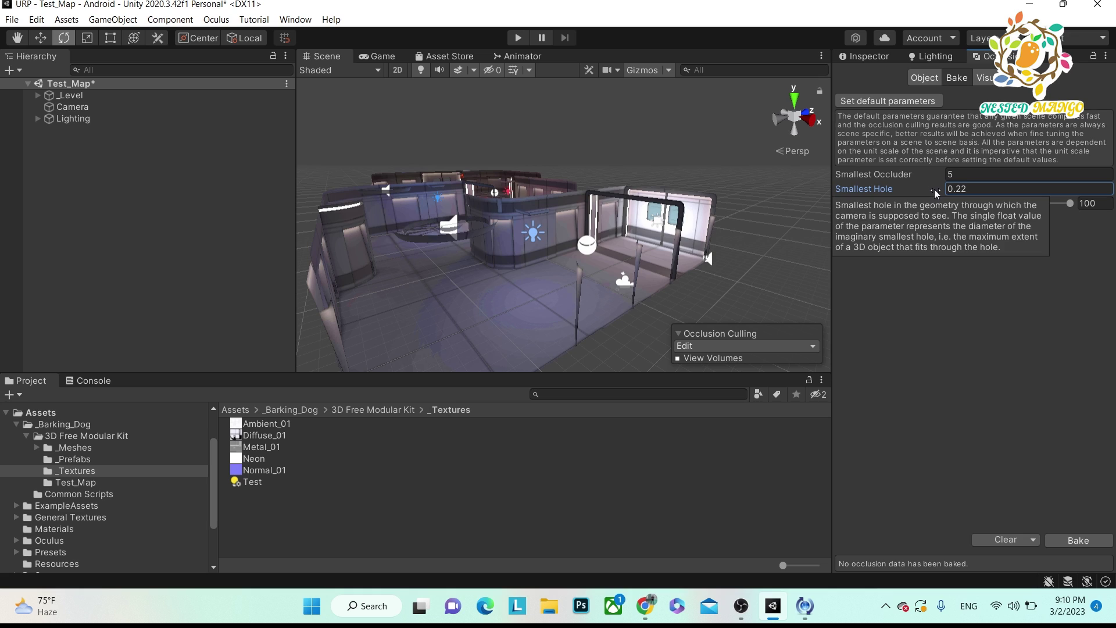
key("ctrl+z")
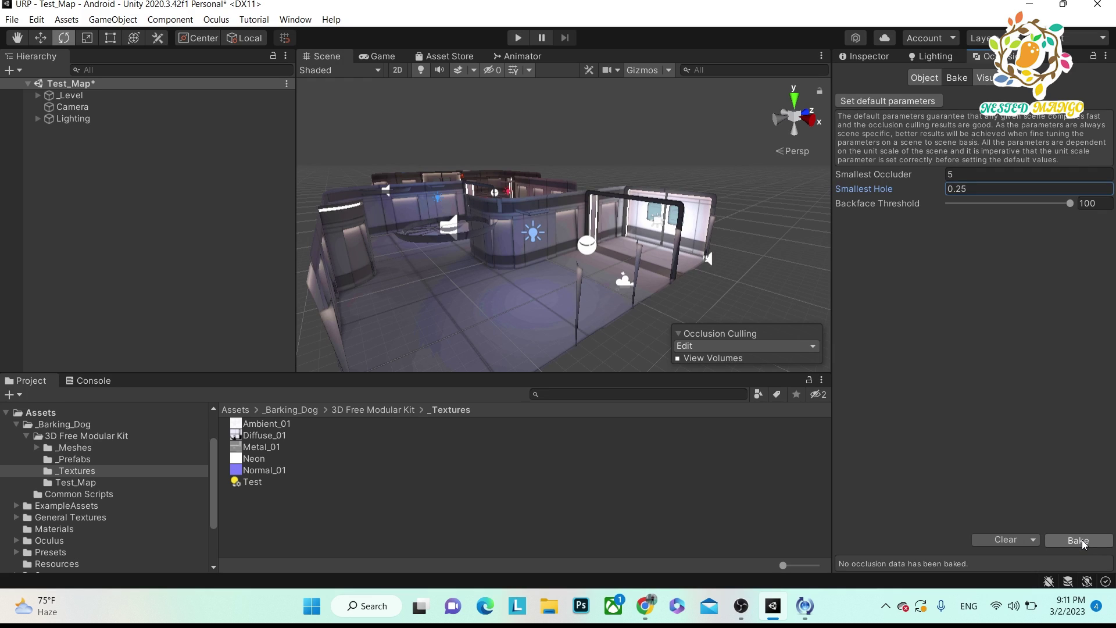
left_click(917, 78)
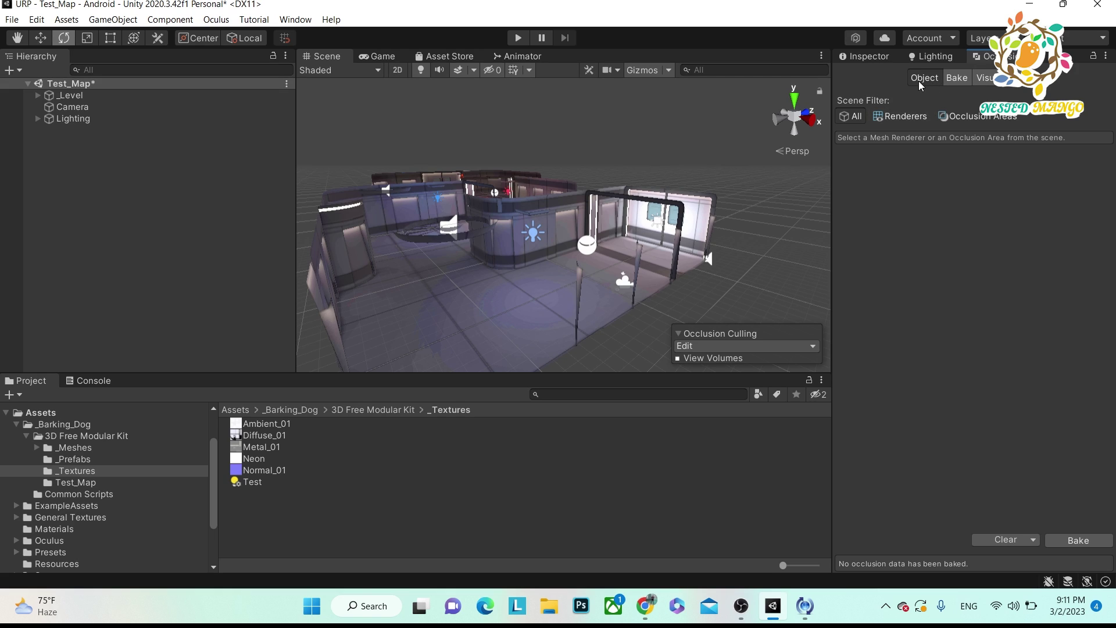
left_click(894, 116)
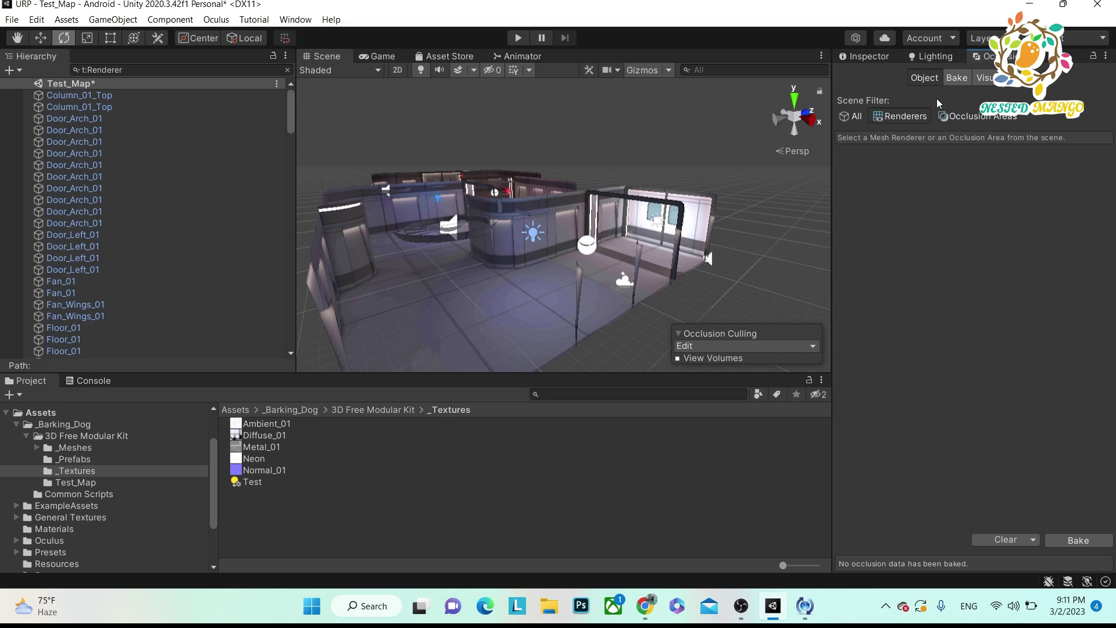
- Bake the scene's occlusion culling data, producing 11.7 KB of occlusion data
left_click(954, 78)
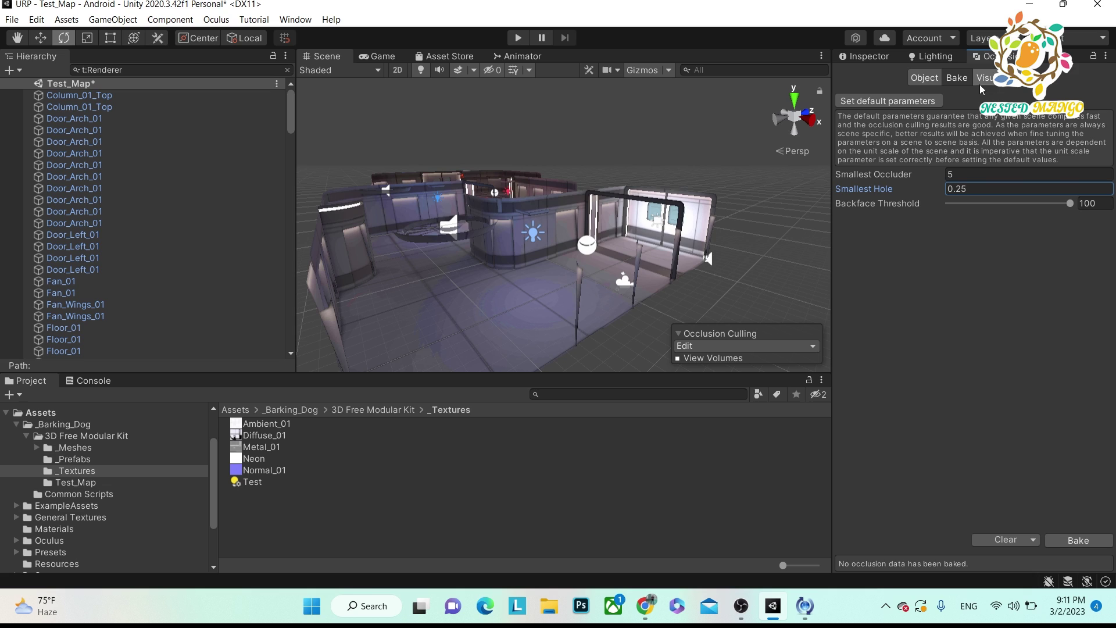
left_click(1080, 539)
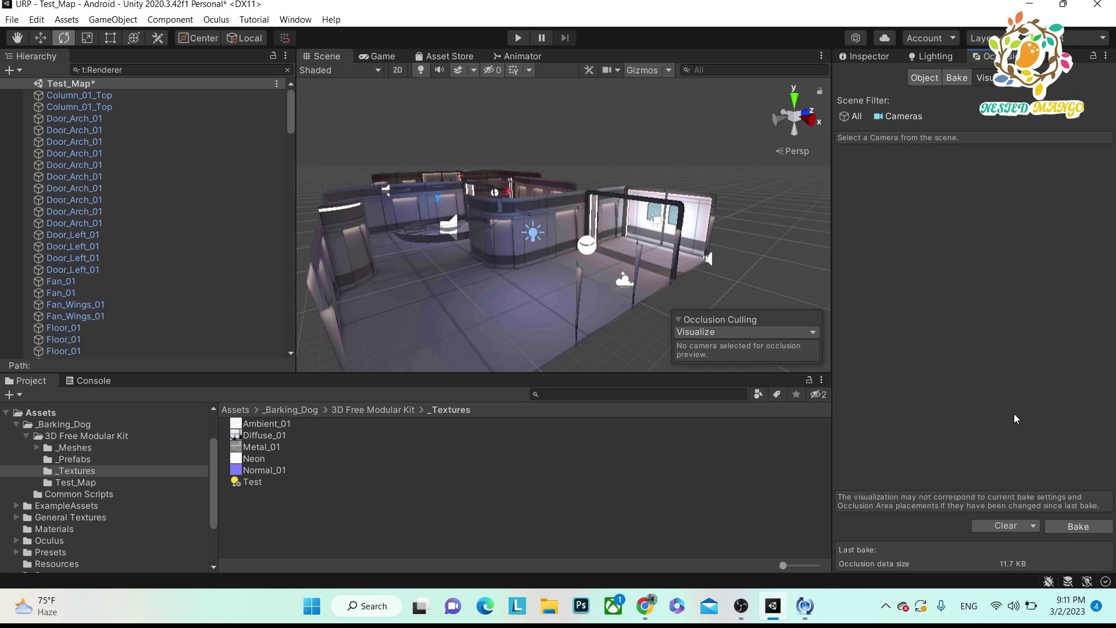
key("ctrl+shift+c")
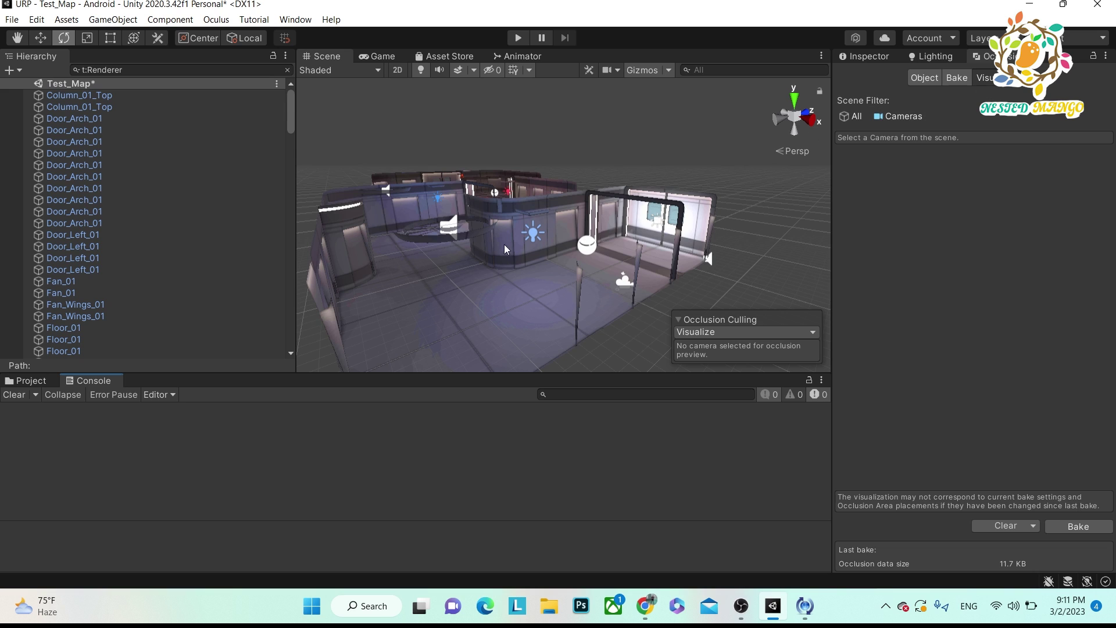
left_click_drag(505, 248, 514, 205, "alt")
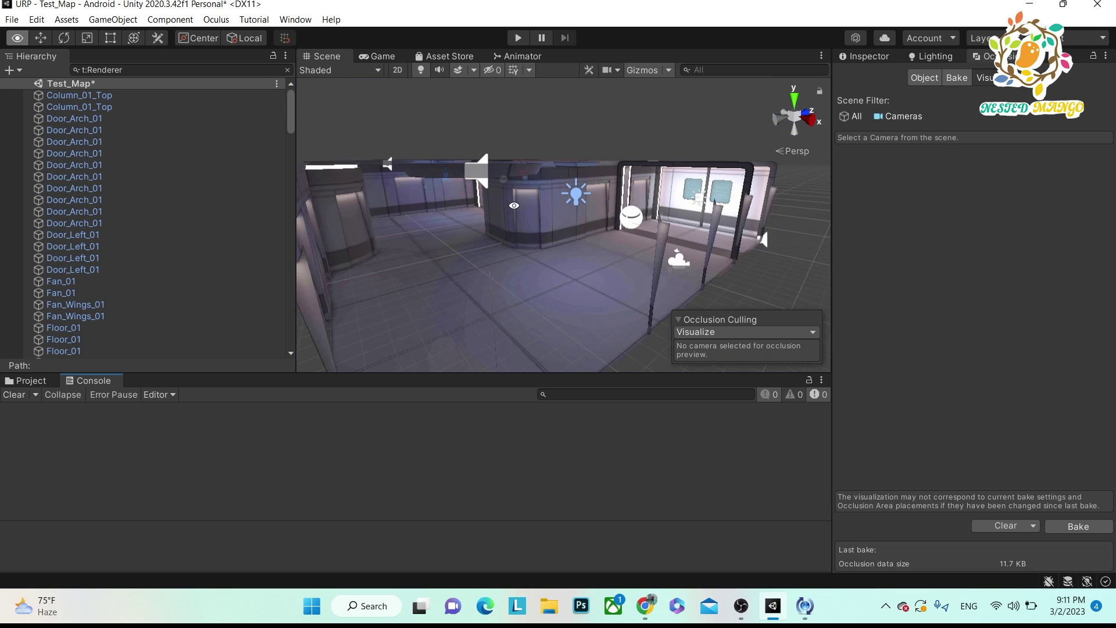
key("e")
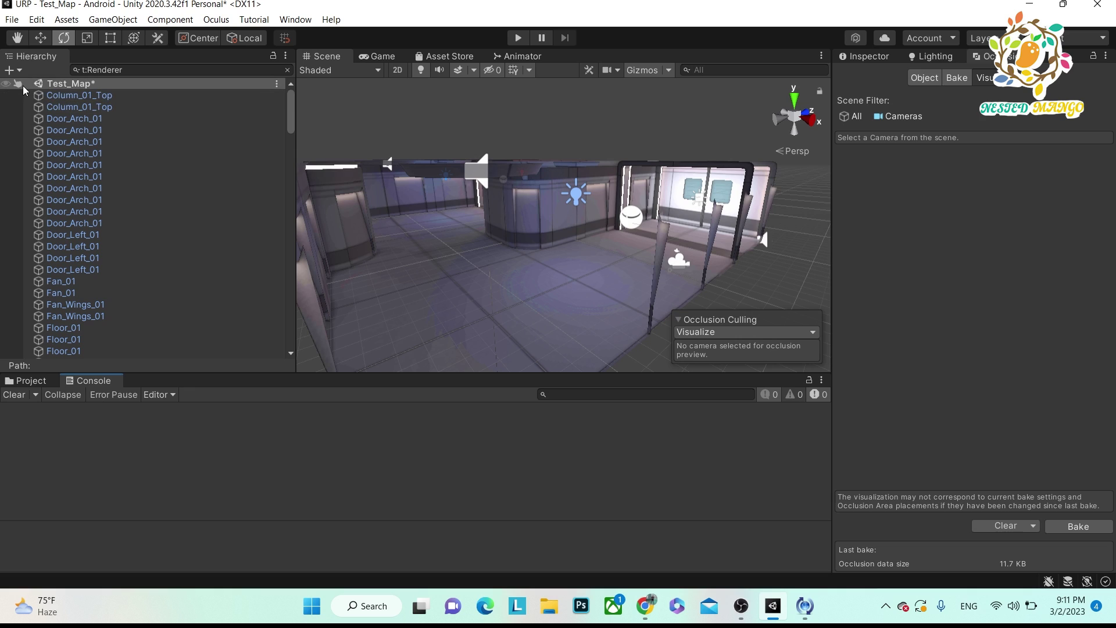
- Clear the renderer filter from the Hierarchy and select Camera to preview its occlusion culling
left_click(57, 83)
left_click(112, 71)
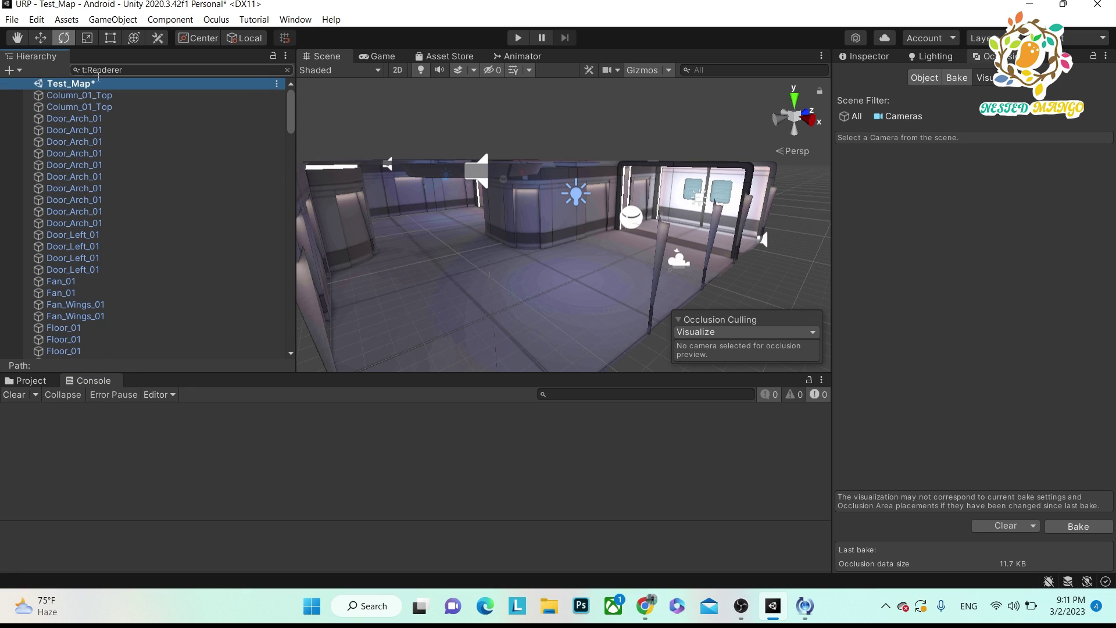
key("BackSpace")
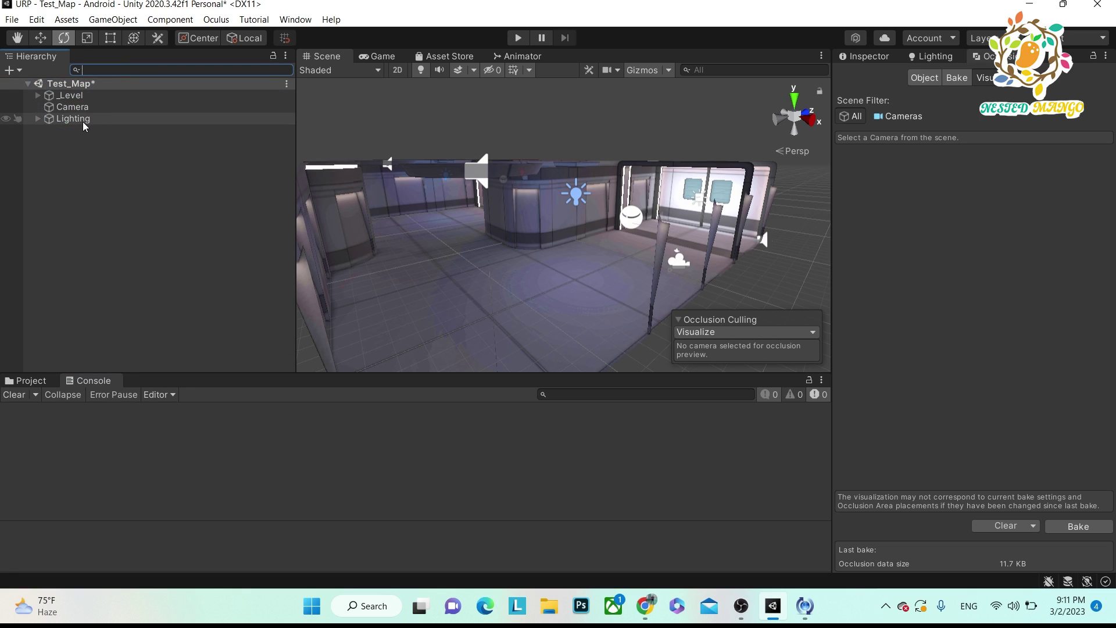
left_click(79, 107)
- Reselect the Camera, fly the Scene view through the room, and switch to the Move tool (W)
scroll(483, 235, "up", 3)
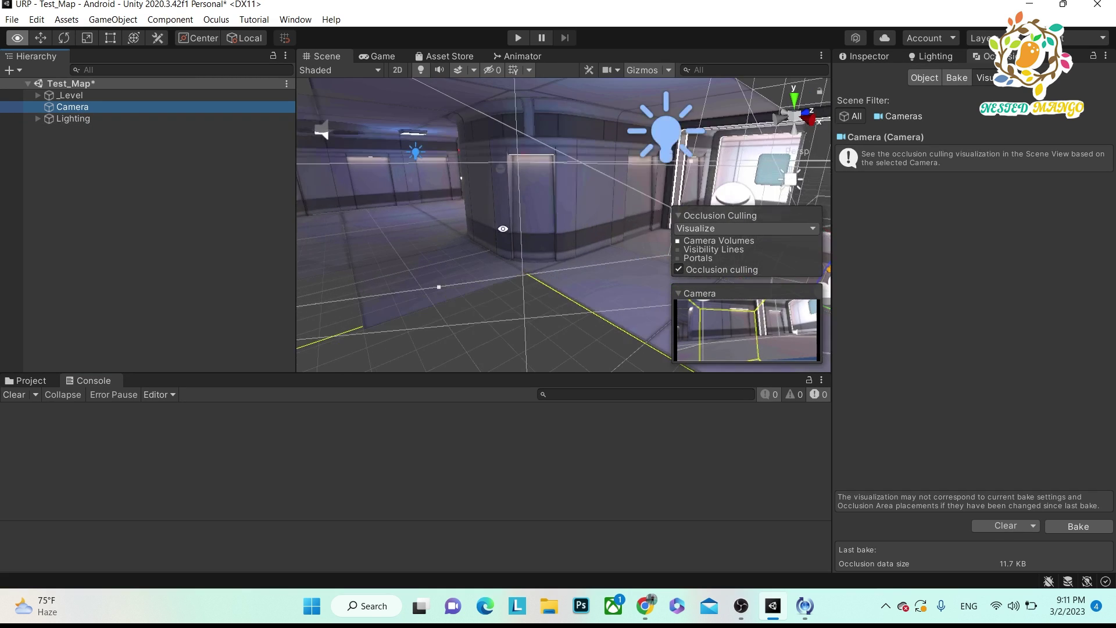
scroll(483, 235, "down", 3)
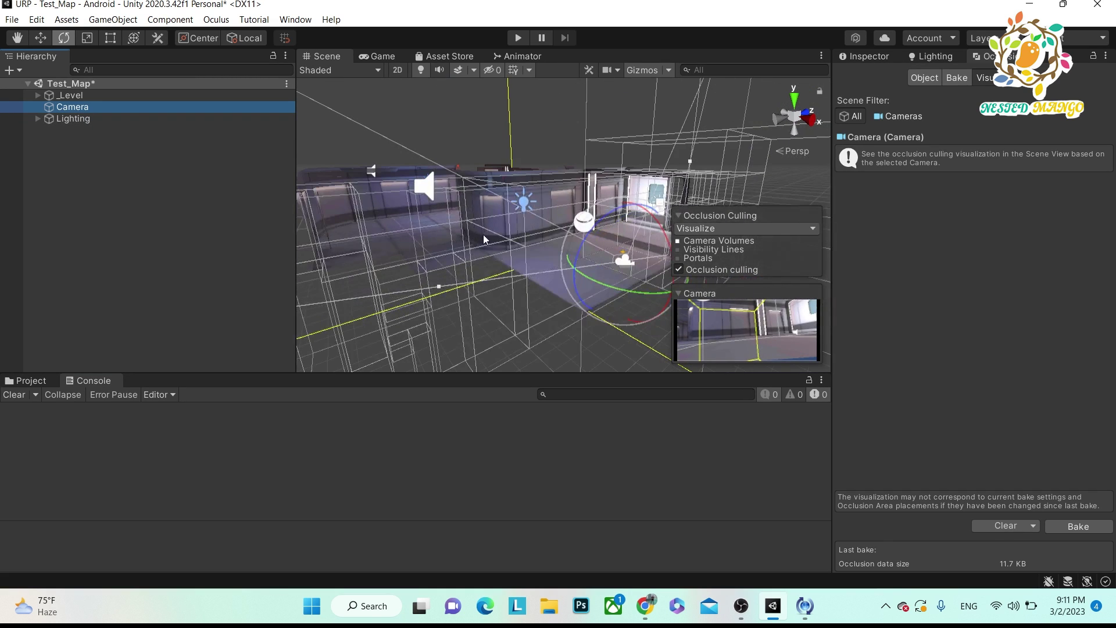
left_click(988, 56)
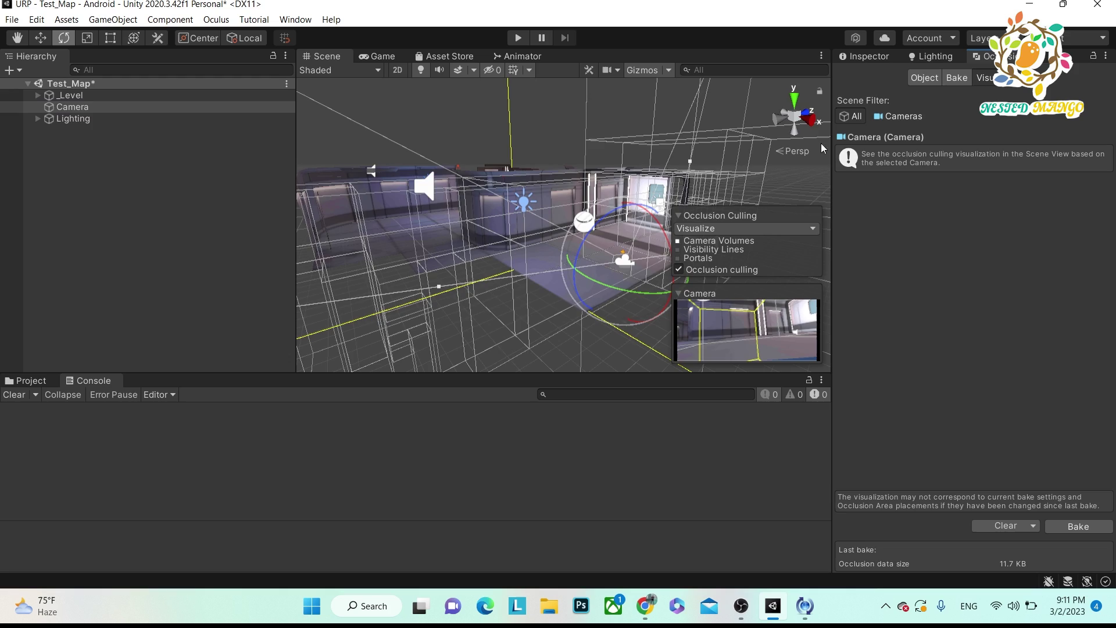
right_click_drag(822, 148, 498, 239)
left_click(422, 165)
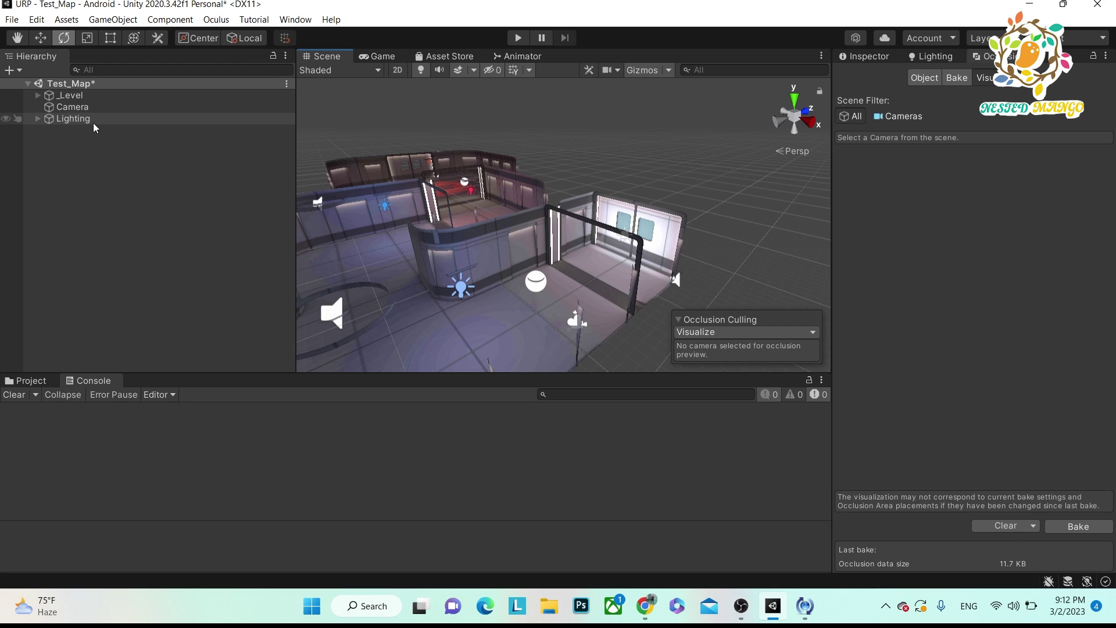
left_click(86, 107)
right_click_drag(406, 169, 542, 276)
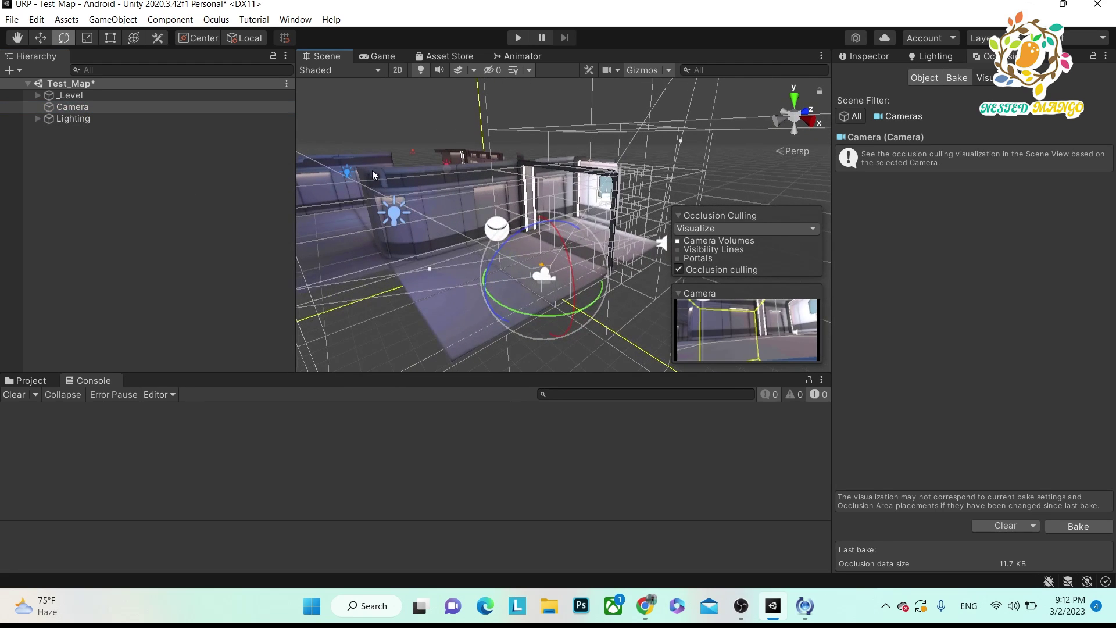
key("w")
scroll(504, 226, "down", 3)
right_click_drag(503, 226, 584, 186)
scroll(521, 209, "down", 3)
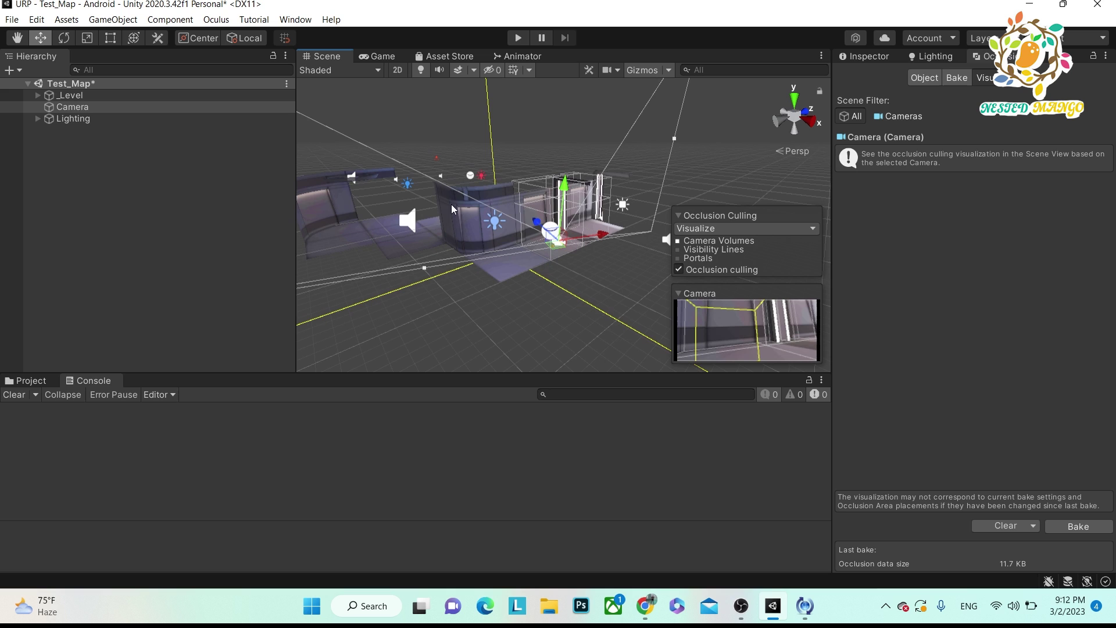
- Move the Camera toward the room's front and back to see which walls get culled
right_click_drag(384, 221, 619, 198)
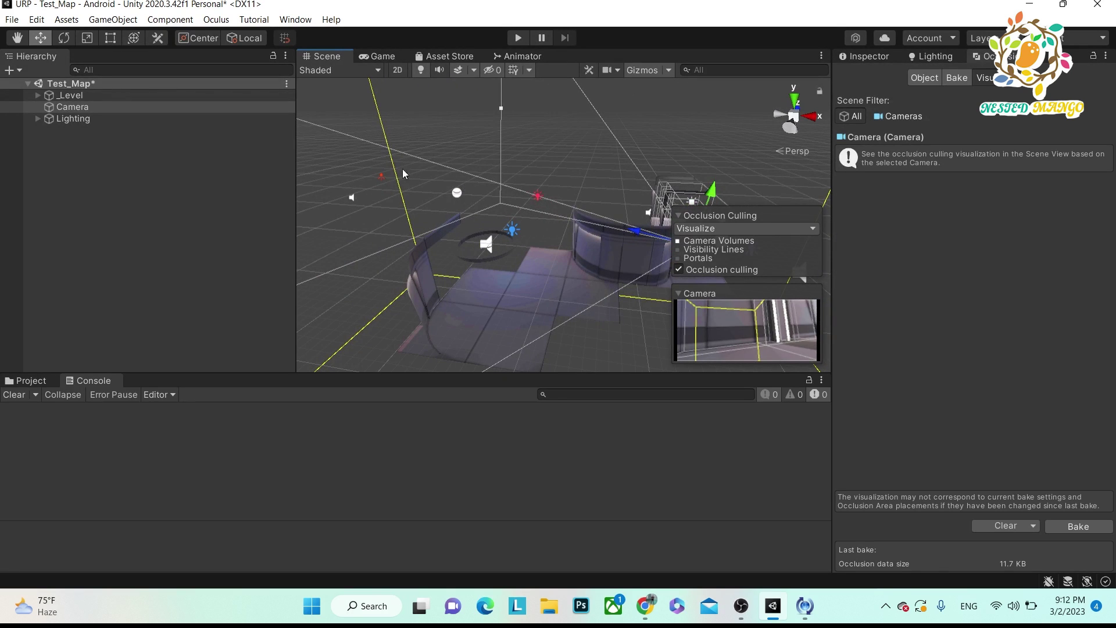
right_click_drag(553, 174, 488, 228)
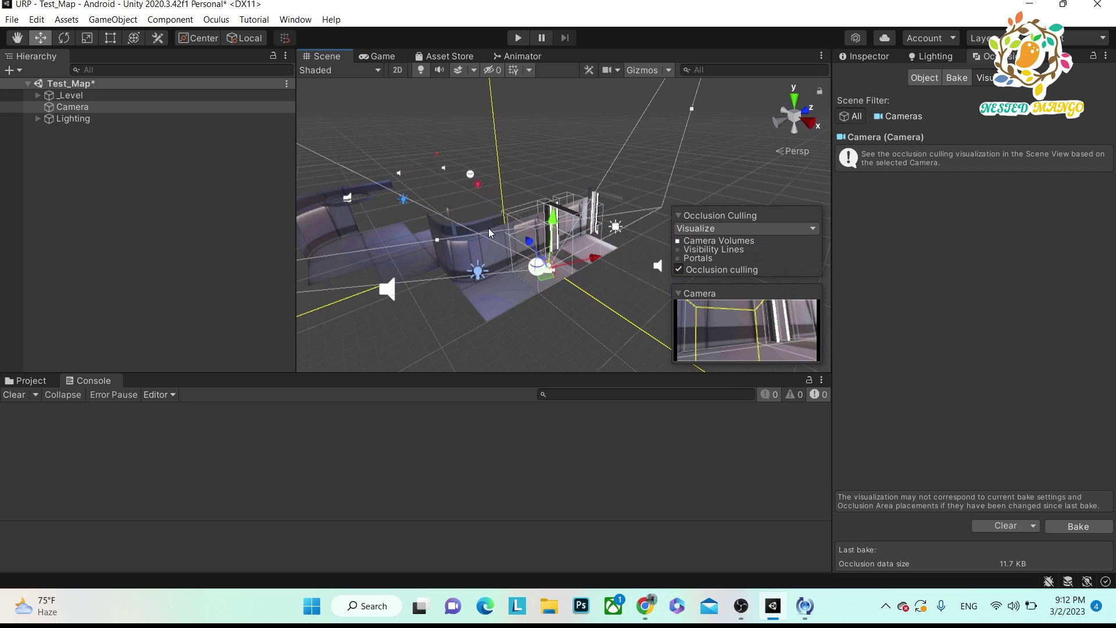
mouse_move(543, 262)
left_mouse_down()
mouse_move(534, 251)
mouse_move(599, 306)
mouse_move(447, 182)
mouse_move(538, 264)
left_mouse_up()
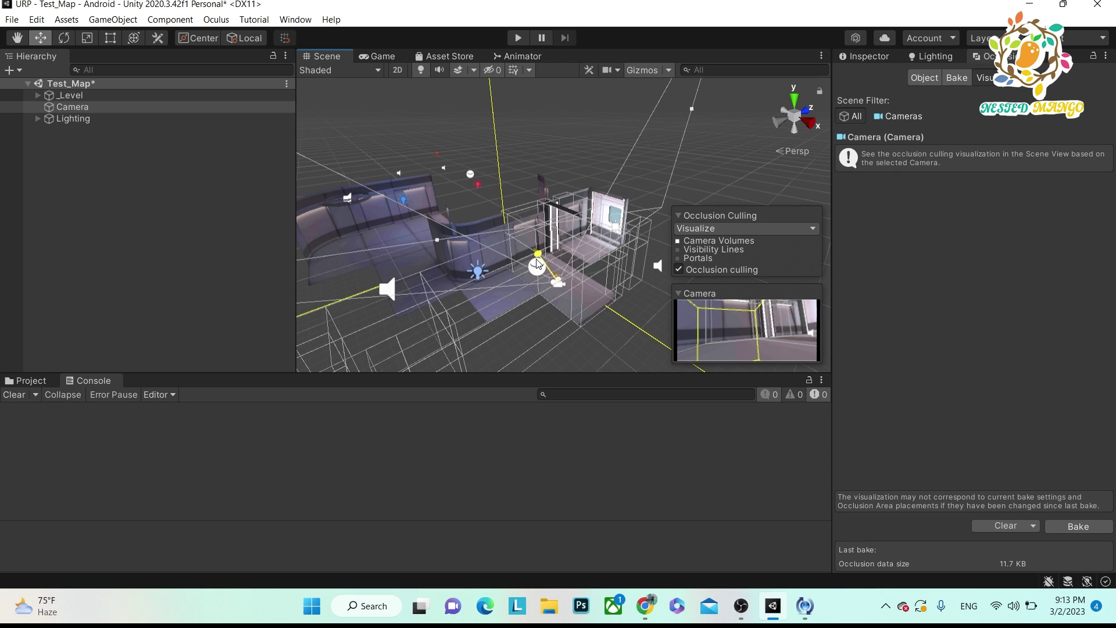
left_click_drag(537, 264, 564, 300)
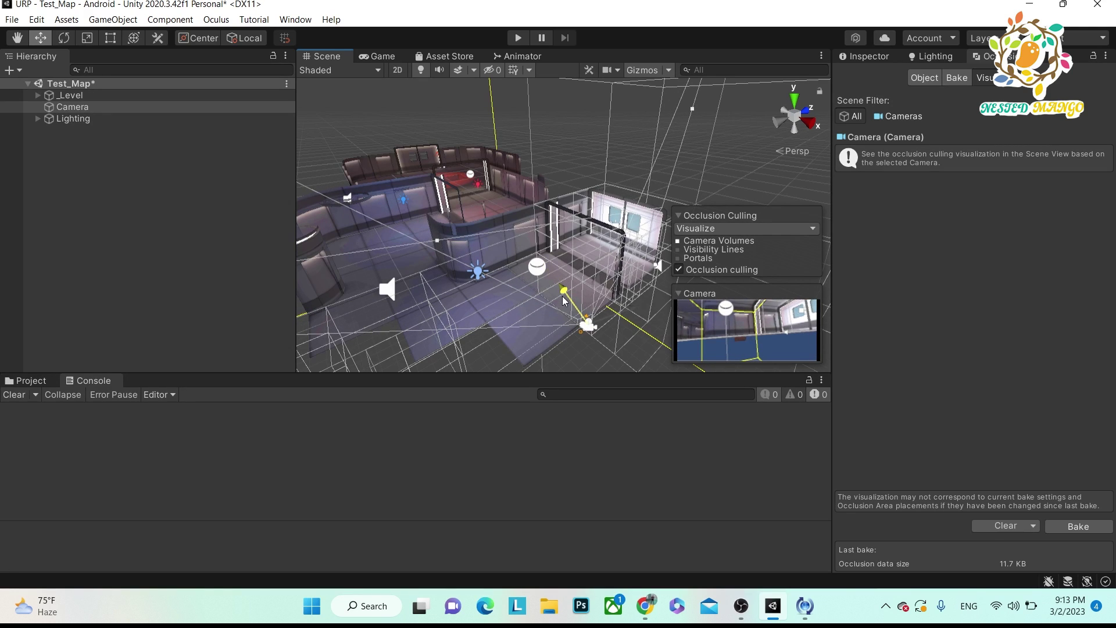
left_click_drag(564, 300, 537, 268)
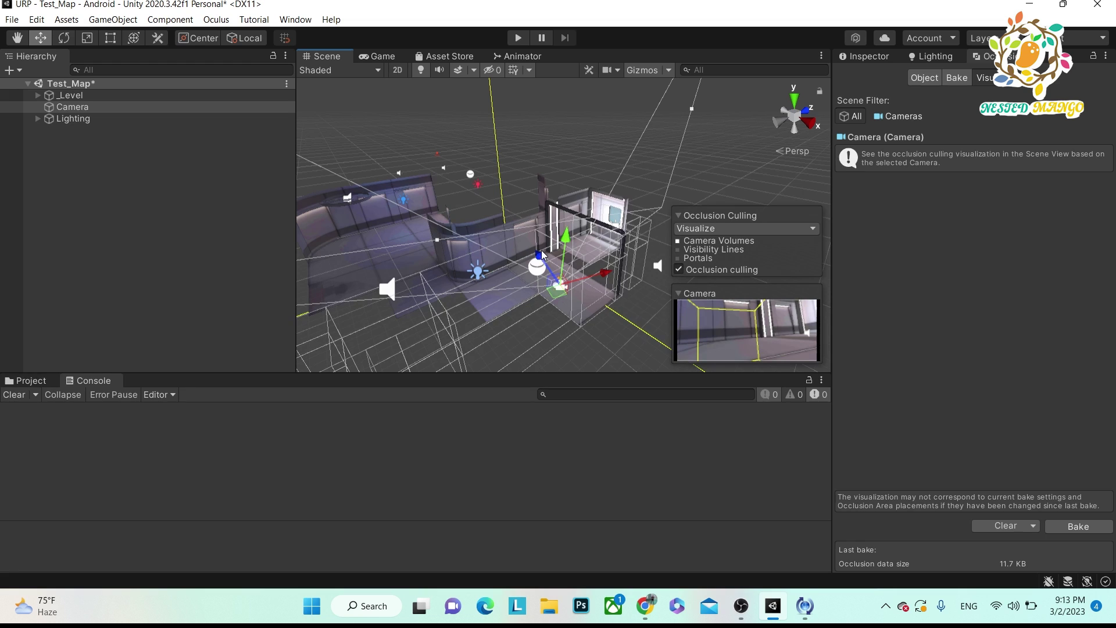
- Shift the Camera down-right, then up-left, and deselect it to show the full scene
left_click_drag(541, 252, 560, 276)
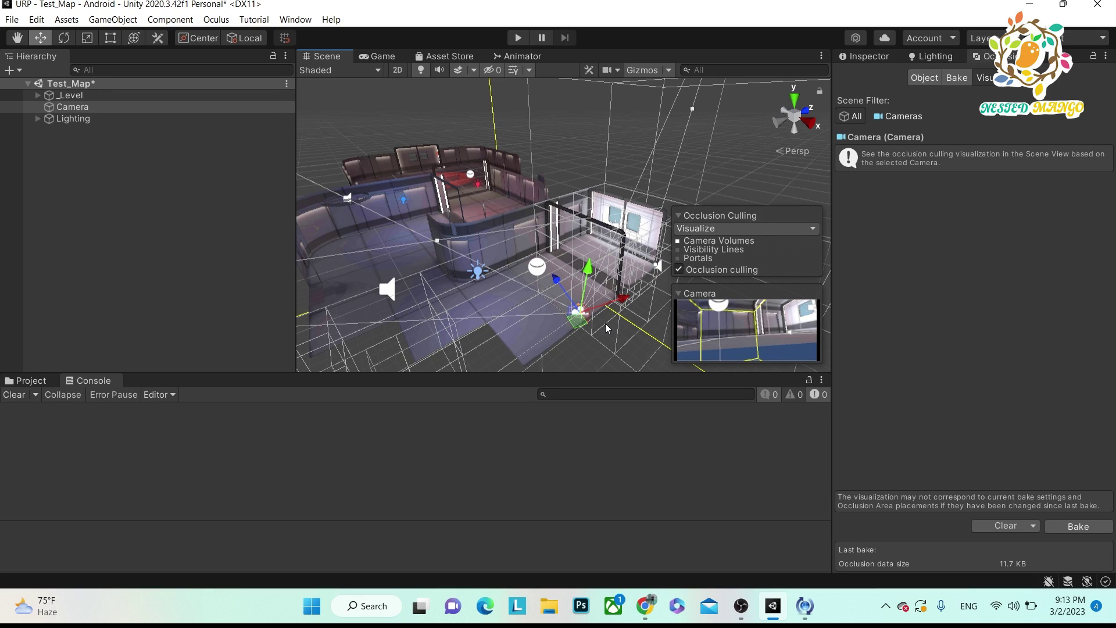
left_click_drag(557, 276, 552, 277)
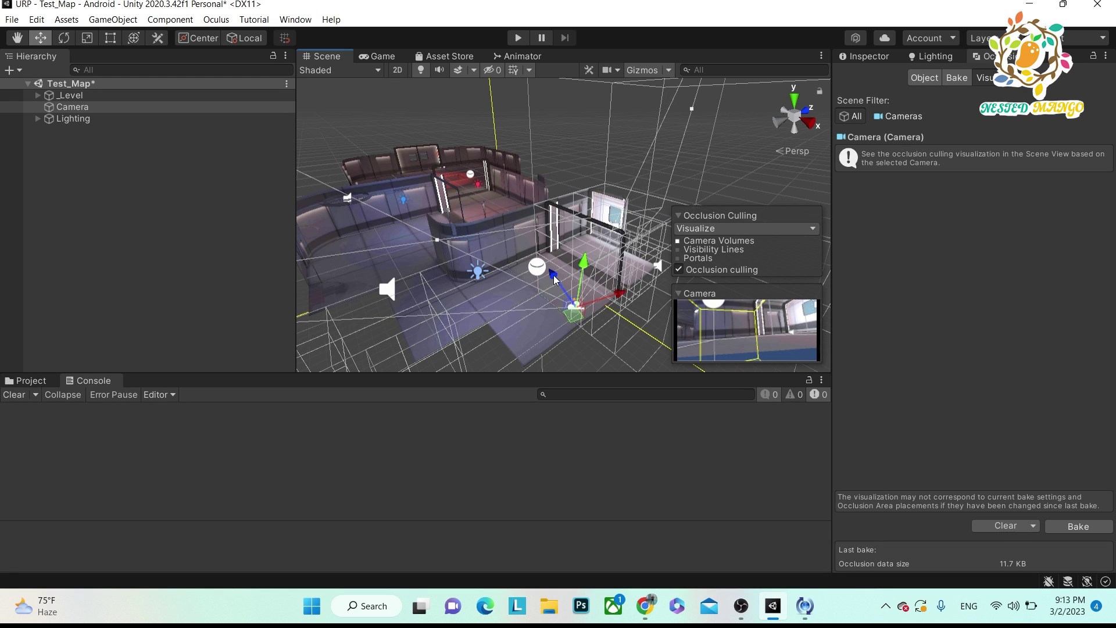
mouse_move(552, 278)
left_mouse_down()
mouse_move(539, 259)
mouse_move(553, 274)
mouse_move(393, 193)
mouse_move(422, 228)
left_mouse_up()
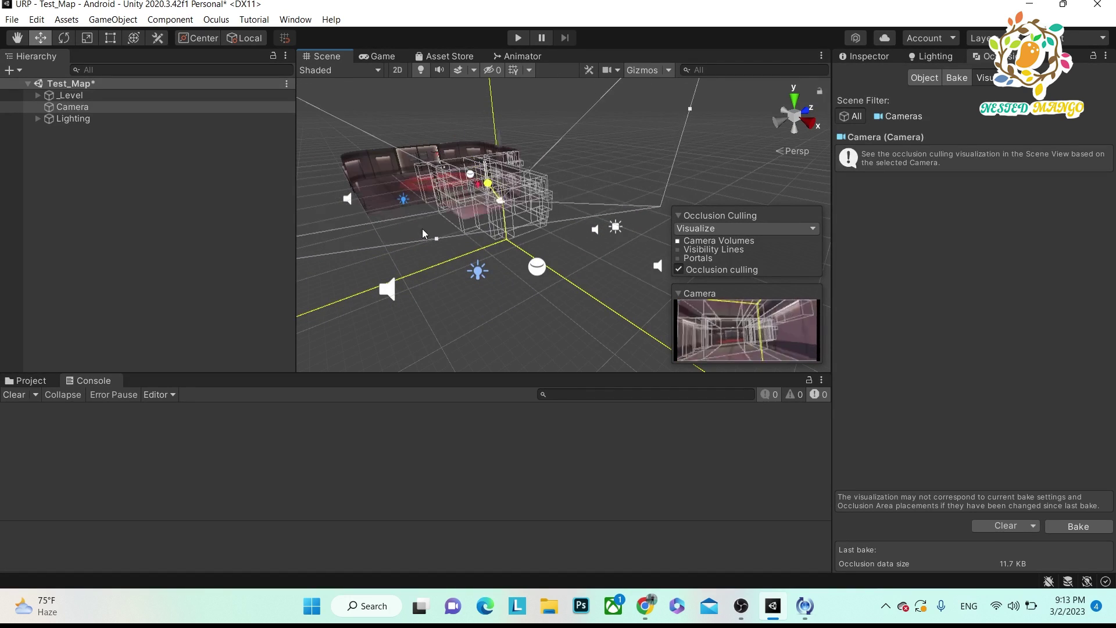
left_click(169, 251)
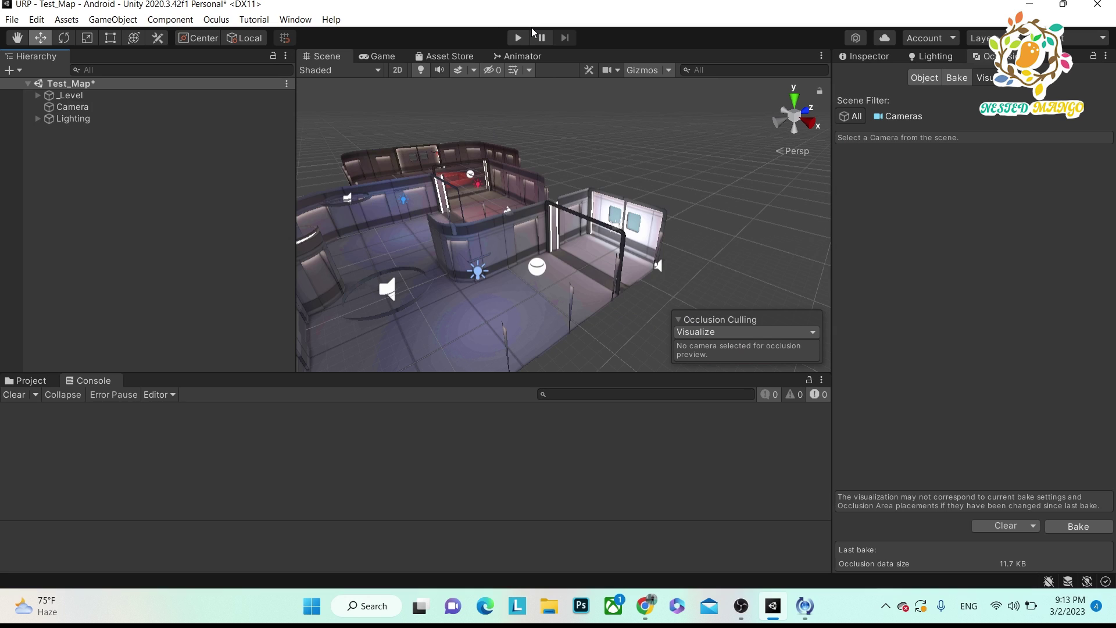
- Review the occlusion bake settings and pan the view so the level sits higher
left_click(957, 78)
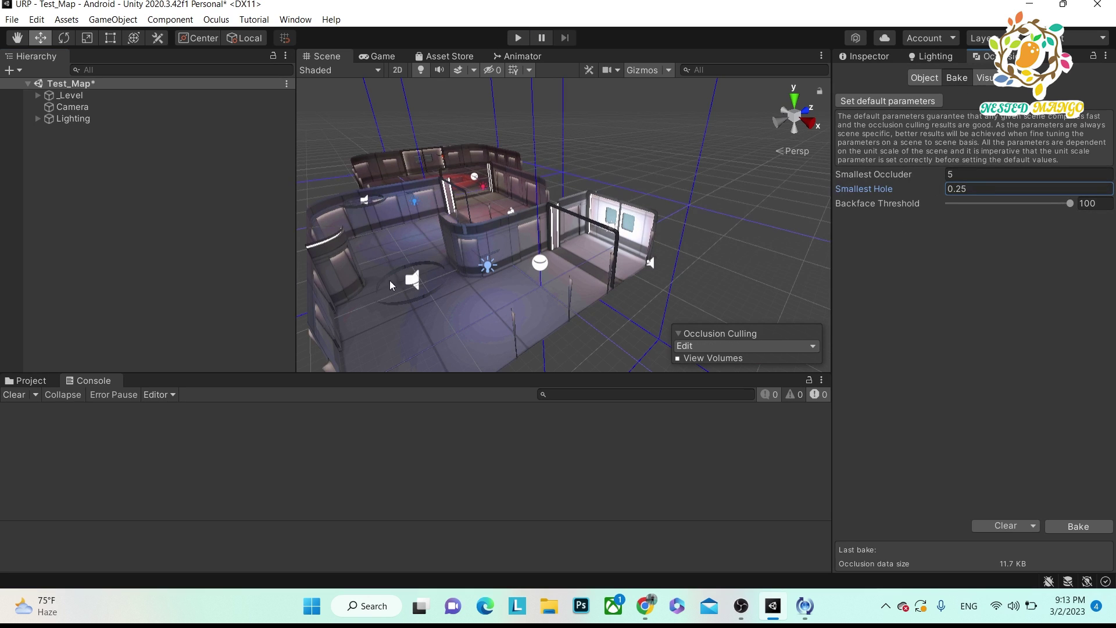
scroll(463, 247, "down", 3)
scroll(463, 248, "down", 4)
middle_click_drag(550, 237, 383, 285)
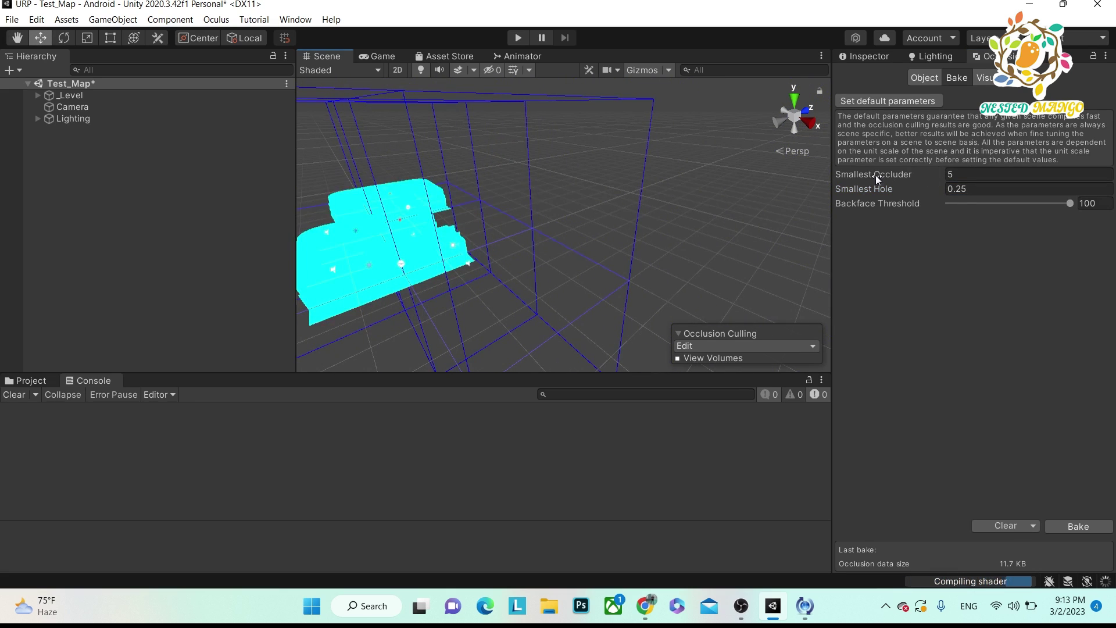
- Confirm _Level has every Static flag enabled, including Occluder and Occludee Static
left_click(71, 95)
left_click(881, 58)
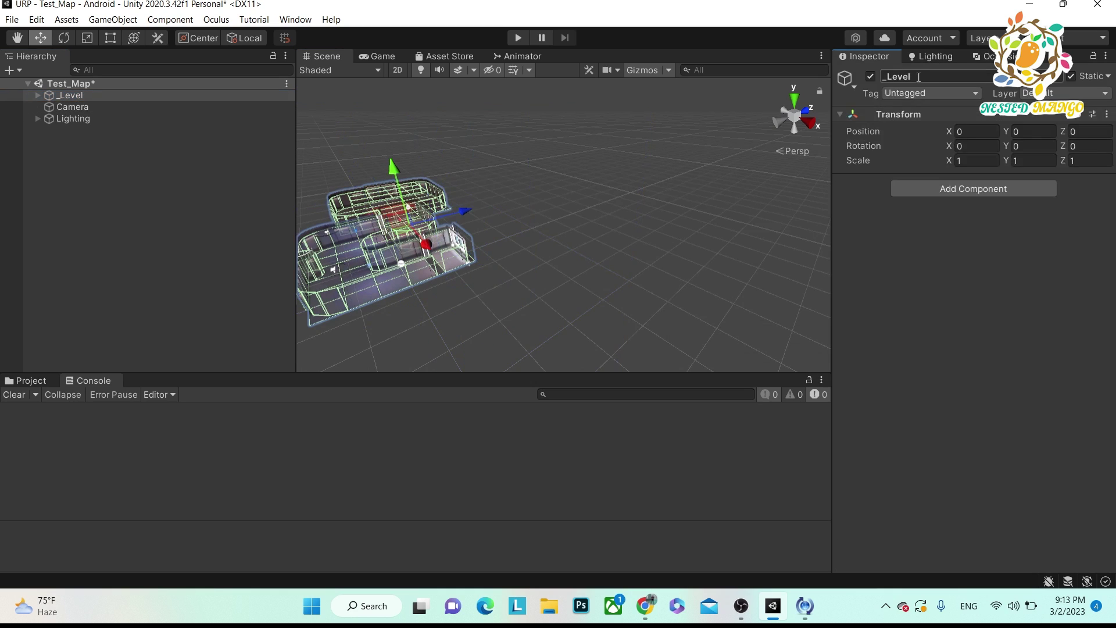
left_click(1107, 78)
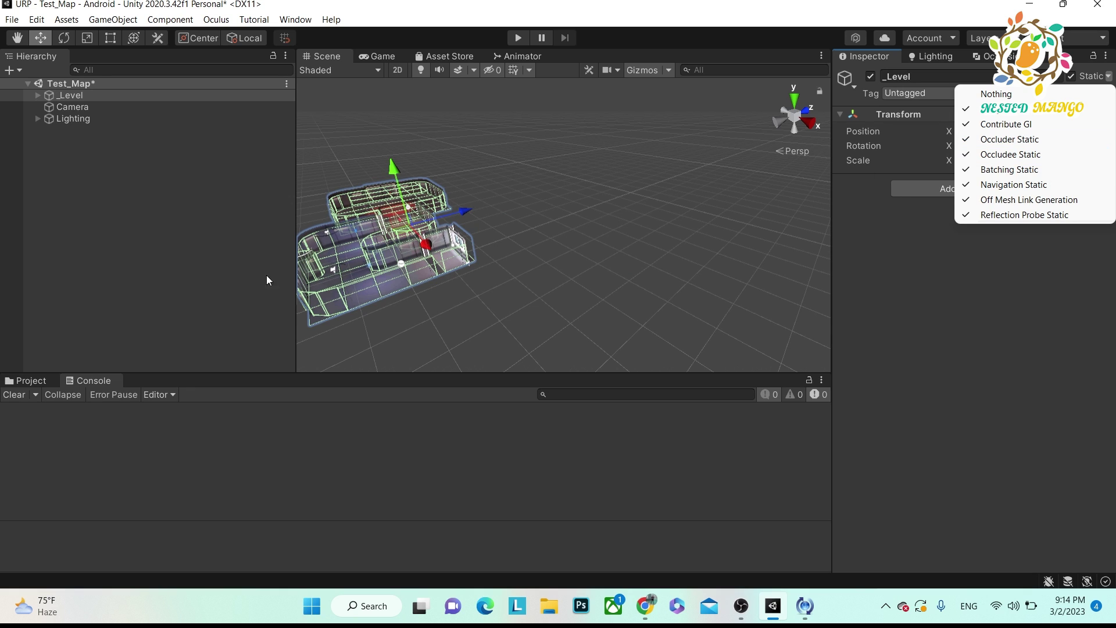
left_click(255, 298)
left_click_drag(597, 197, 670, 169, "alt")
scroll(499, 254, "up", 5)
scroll(499, 254, "up", 5)
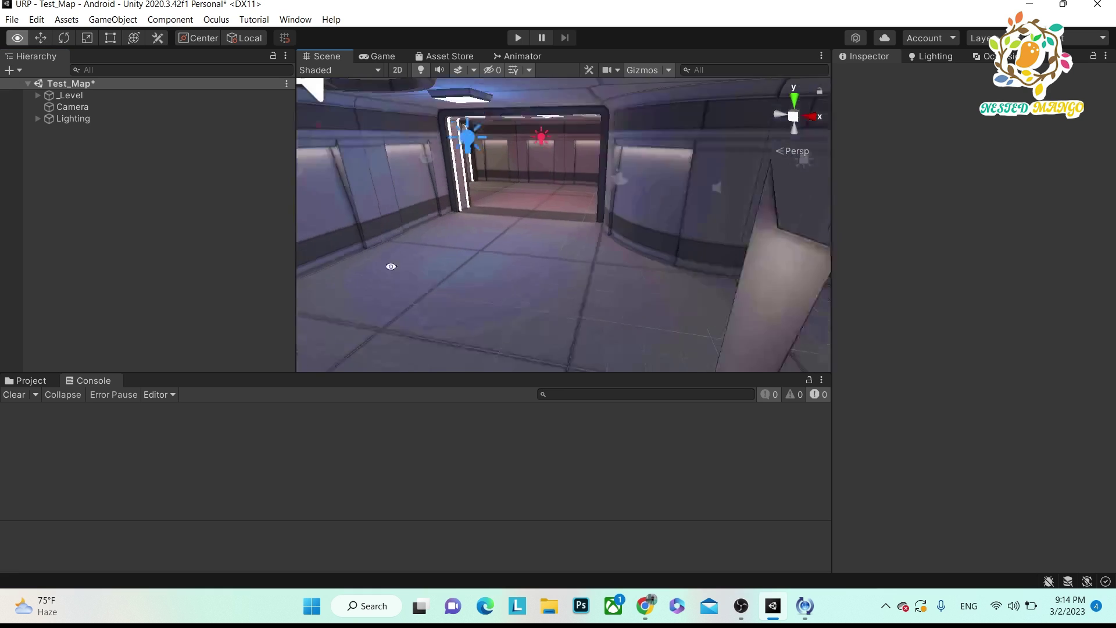
scroll(549, 294, "down", 8)
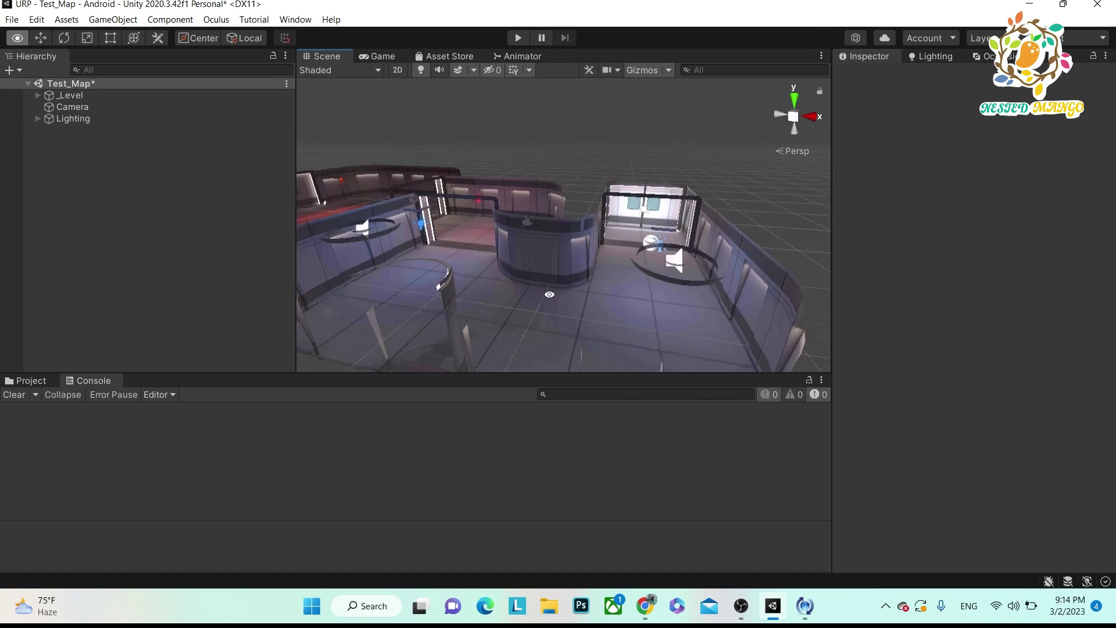
left_click_drag(549, 294, 490, 285, "alt")
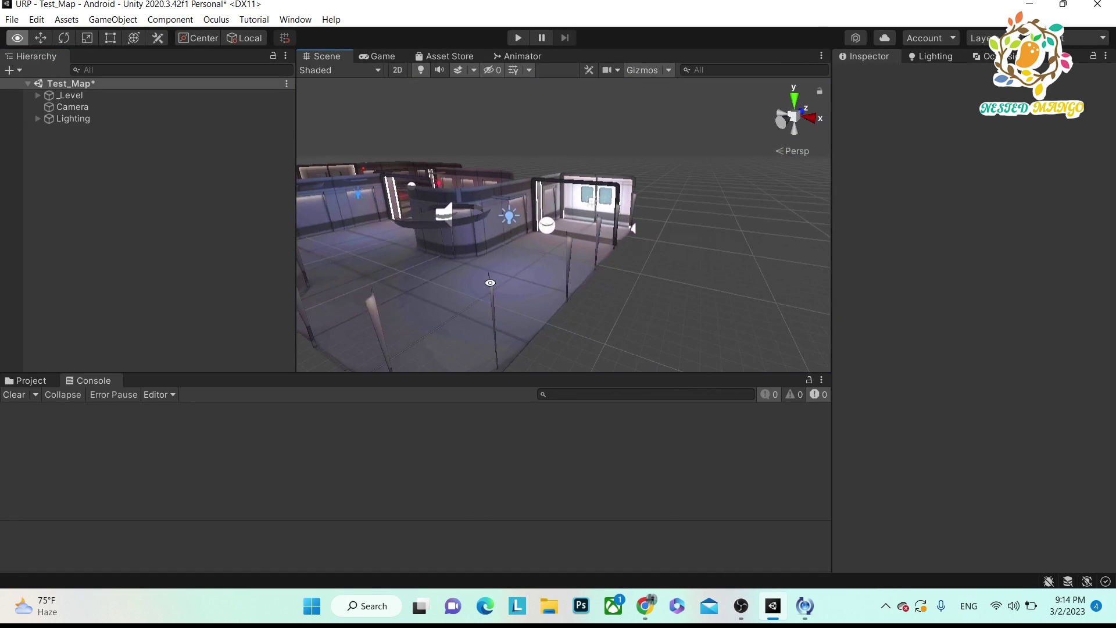